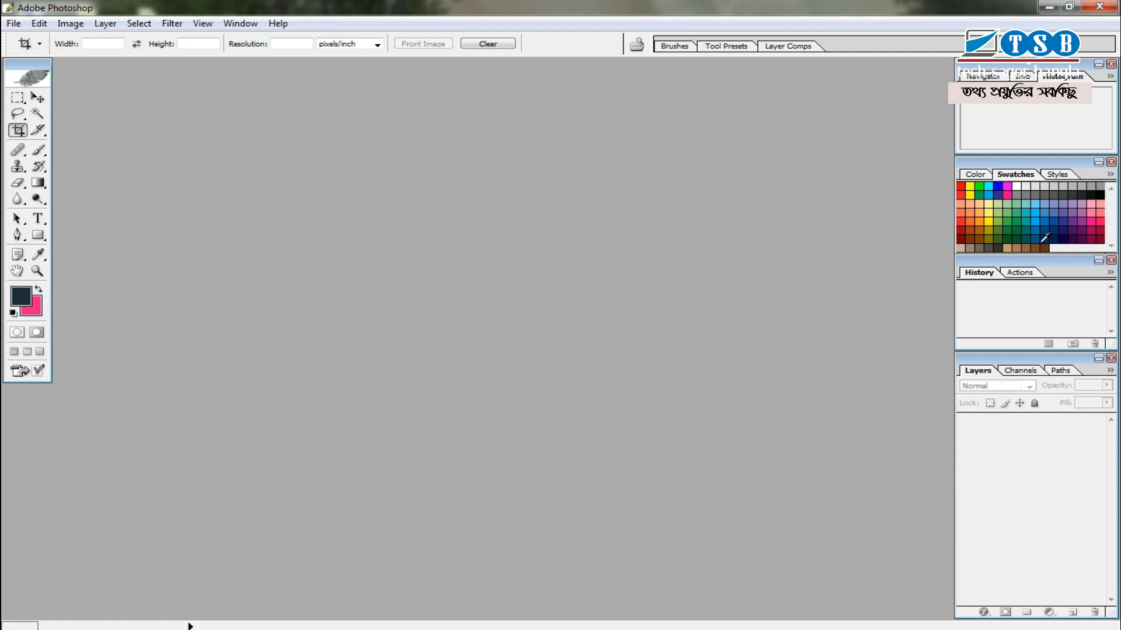
- Switch to the desktop, open the photo-163... image in Photoshop and maximize its document window
{"action": "left_click", "coordinate": [1048, 8]}
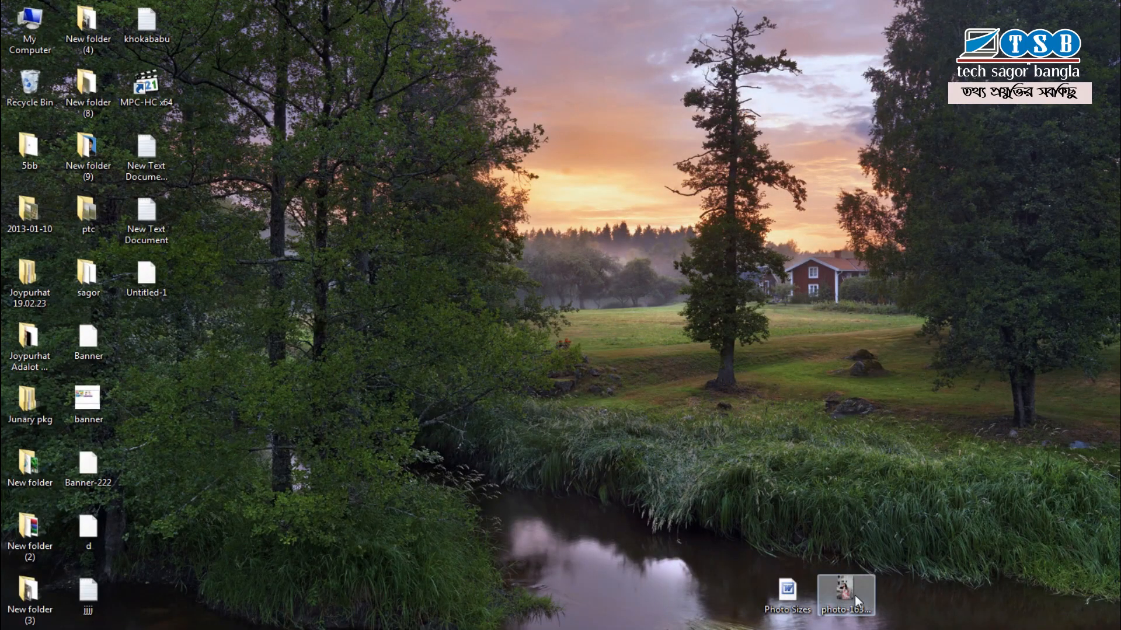
{"action": "left_click_drag", "start_coordinate": [855, 601], "coordinate": [693, 319]}
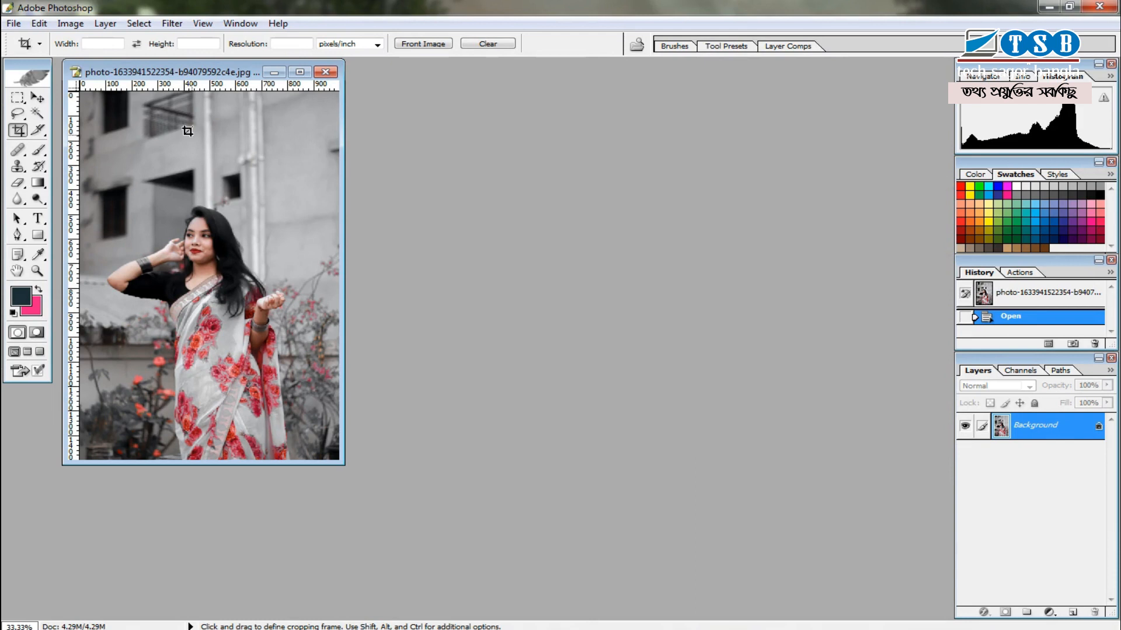
{"action": "left_click_drag", "start_coordinate": [175, 76], "coordinate": [516, 144]}
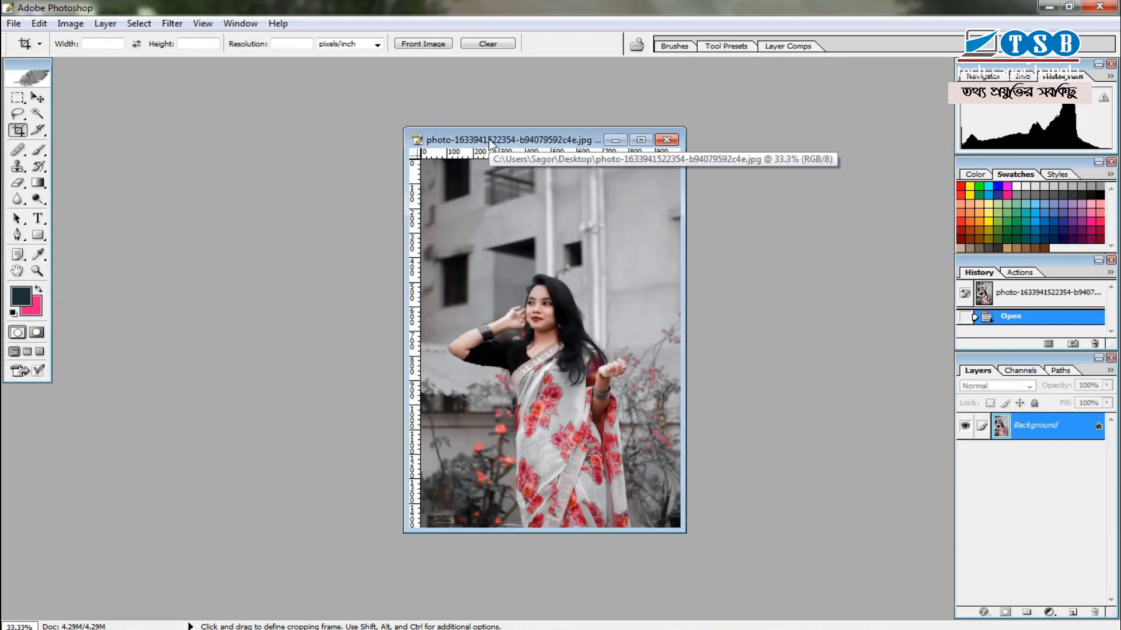
{"action": "double_click", "coordinate": [490, 140]}
{"action": "key", "text": "v"}
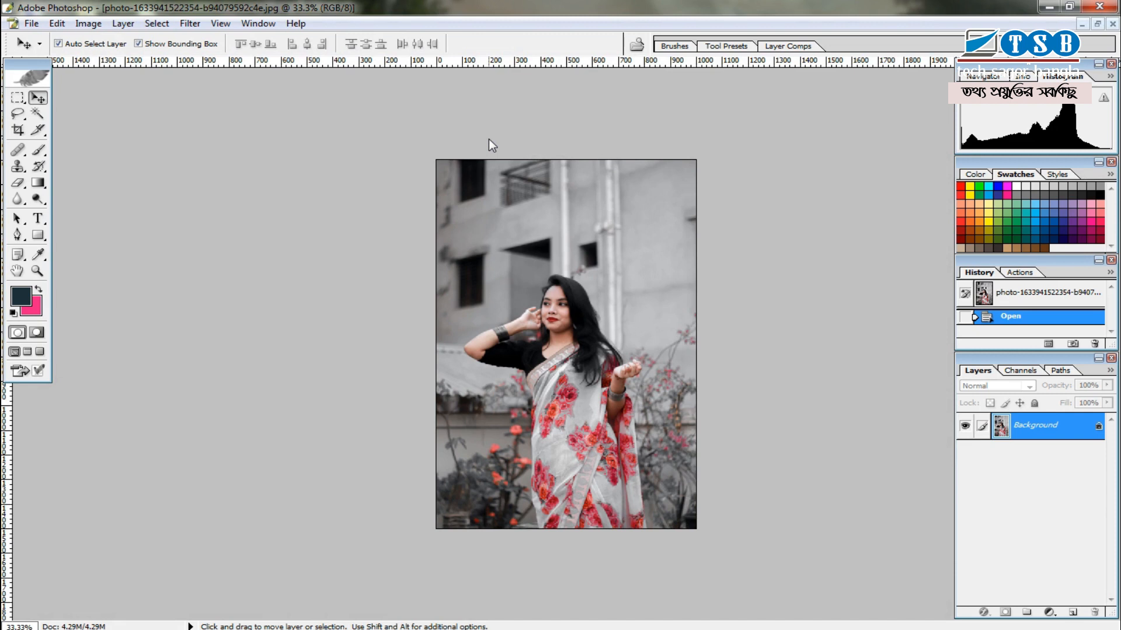
- Choose the Crop tool, hide and show the rulers again, and set the ruler units to inches
{"action": "left_click", "coordinate": [19, 130]}
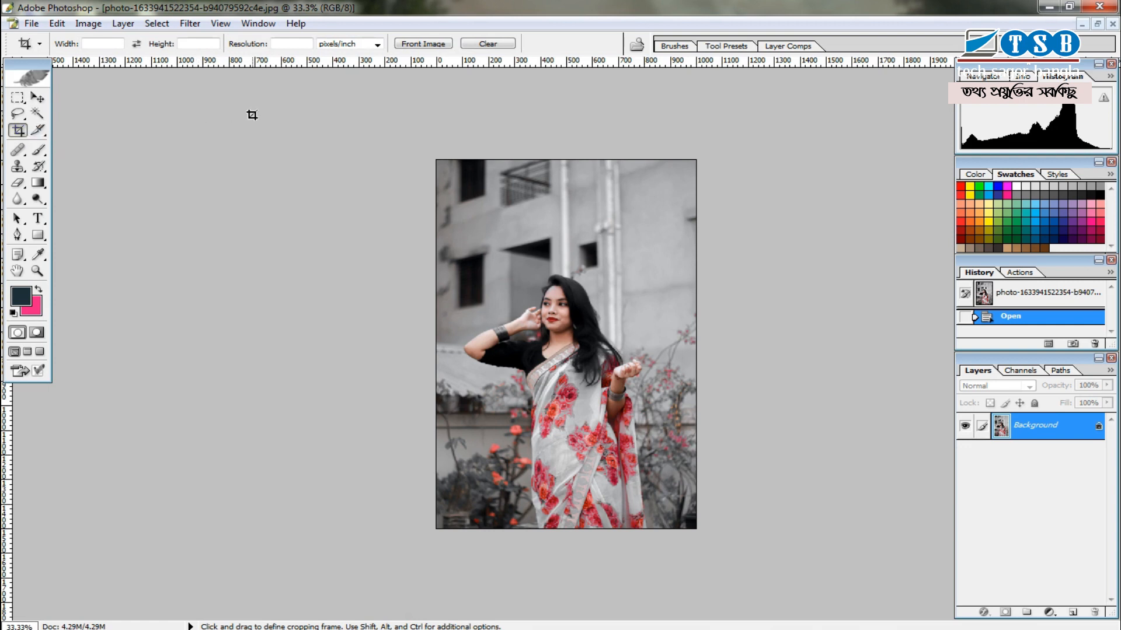
{"action": "key", "text": "ctrl+r"}
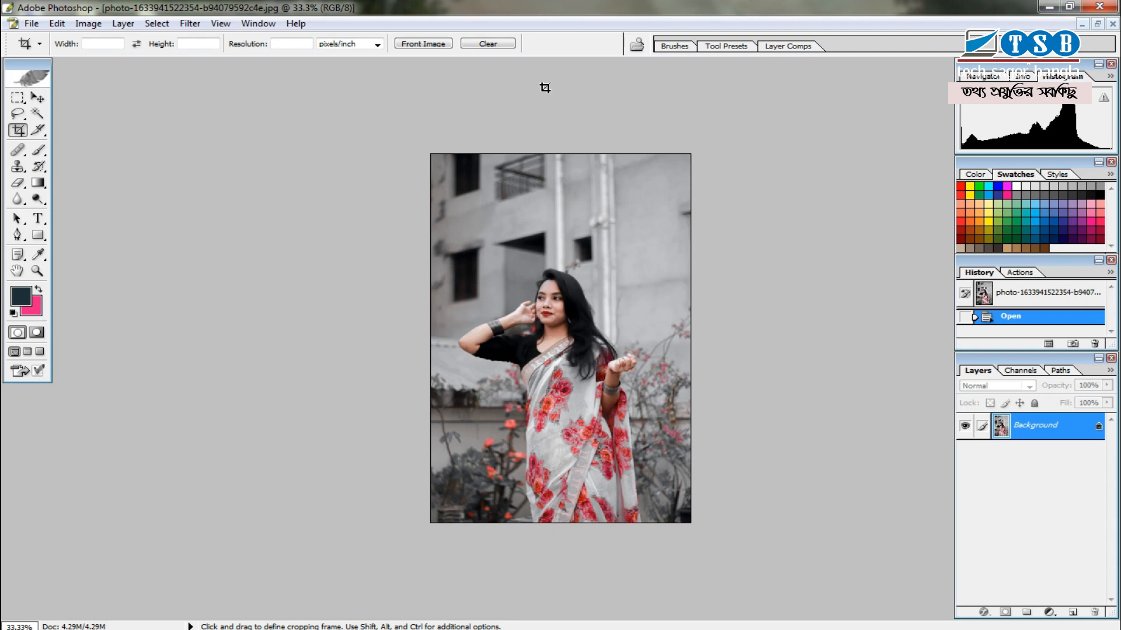
{"action": "key", "text": "ctrl"}
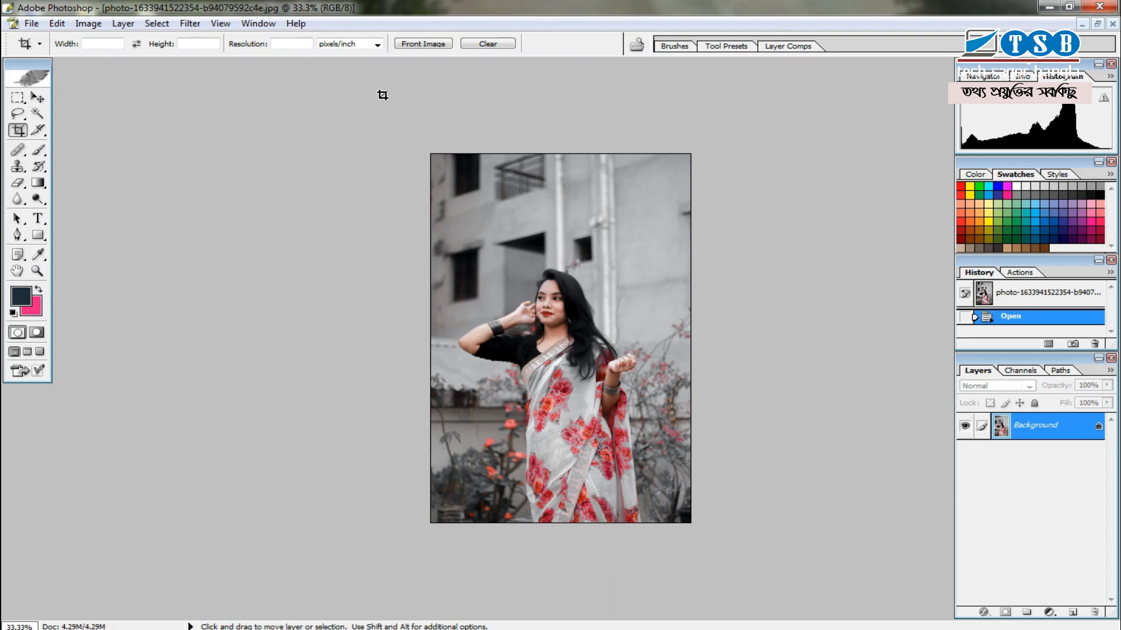
{"action": "key", "text": "ctrl+r"}
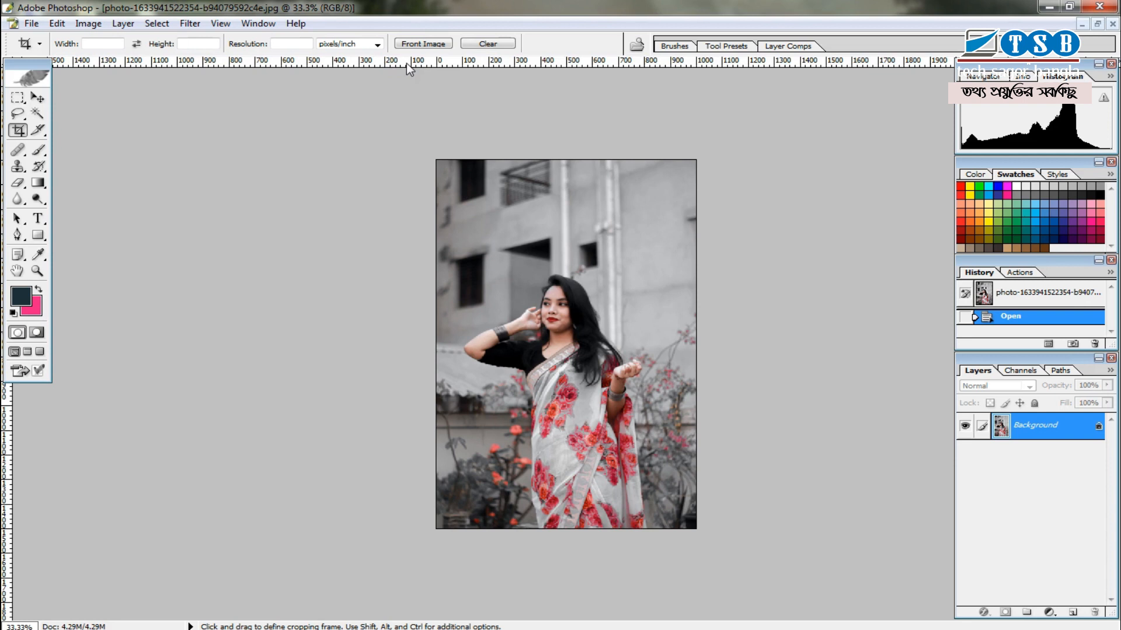
{"action": "right_click", "coordinate": [425, 60]}
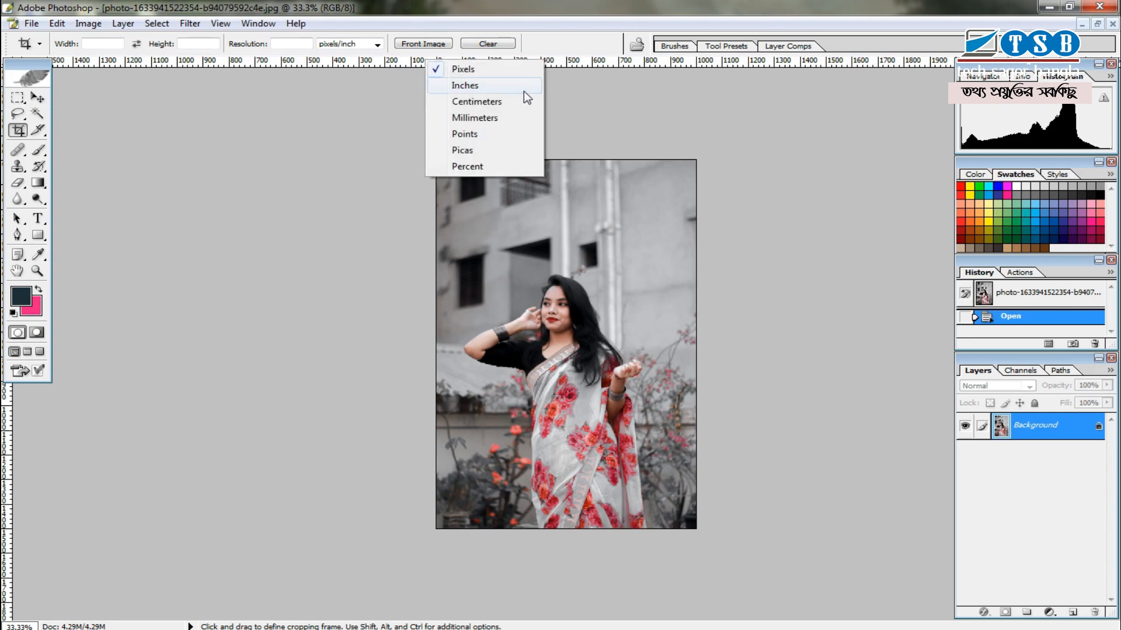
{"action": "left_click", "coordinate": [486, 92]}
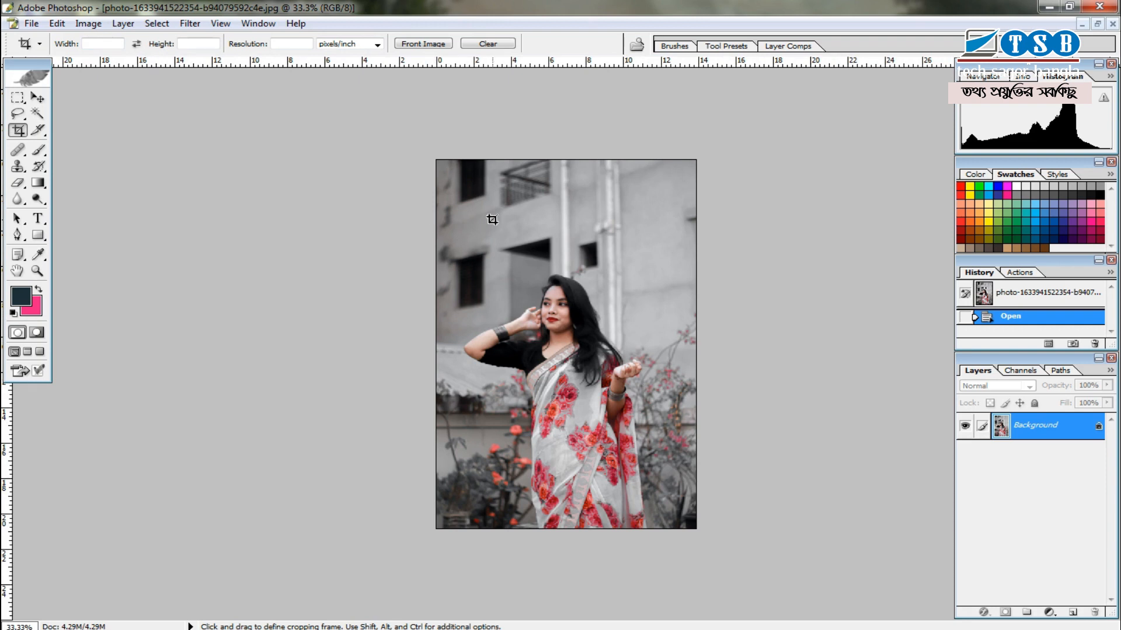
- Set the crop size to 3.5 in wide by 5 in high at a resolution of 300 pixels/inch
{"action": "left_click", "coordinate": [101, 45]}
{"action": "type", "text": "3.5"}
{"action": "left_click", "coordinate": [186, 46]}
{"action": "type", "text": "5"}
{"action": "left_click", "coordinate": [296, 43]}
{"action": "type", "text": "300"}
- Draw a crop frame around the woman and nudge it slightly up and to the right
{"action": "left_click_drag", "start_coordinate": [449, 217], "coordinate": [708, 512]}
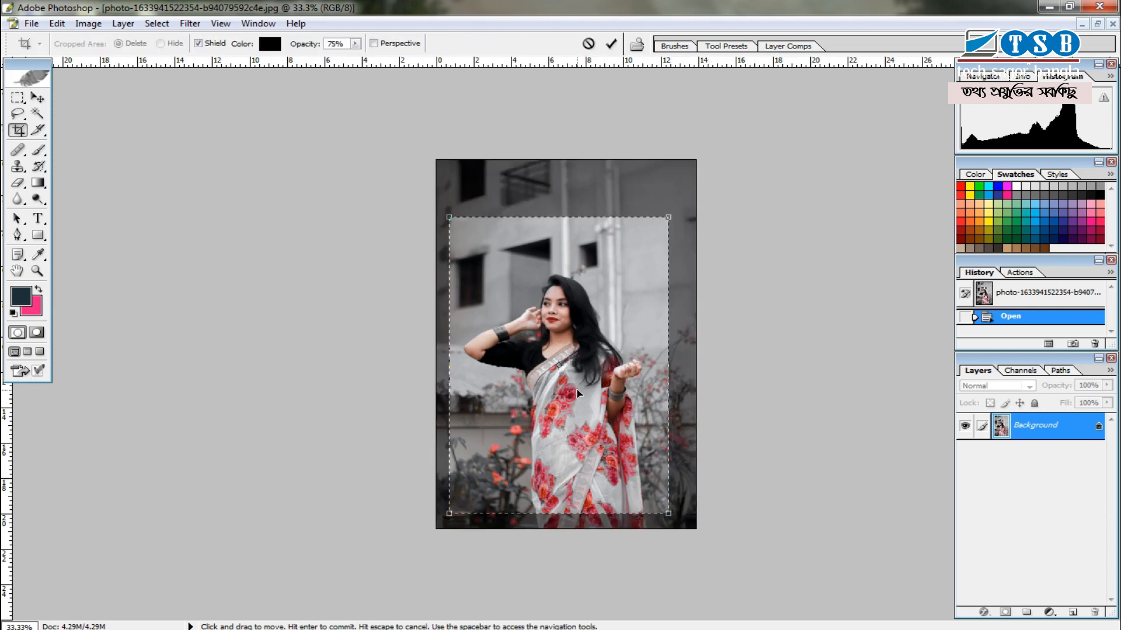
{"action": "left_click_drag", "start_coordinate": [545, 303], "coordinate": [551, 302]}
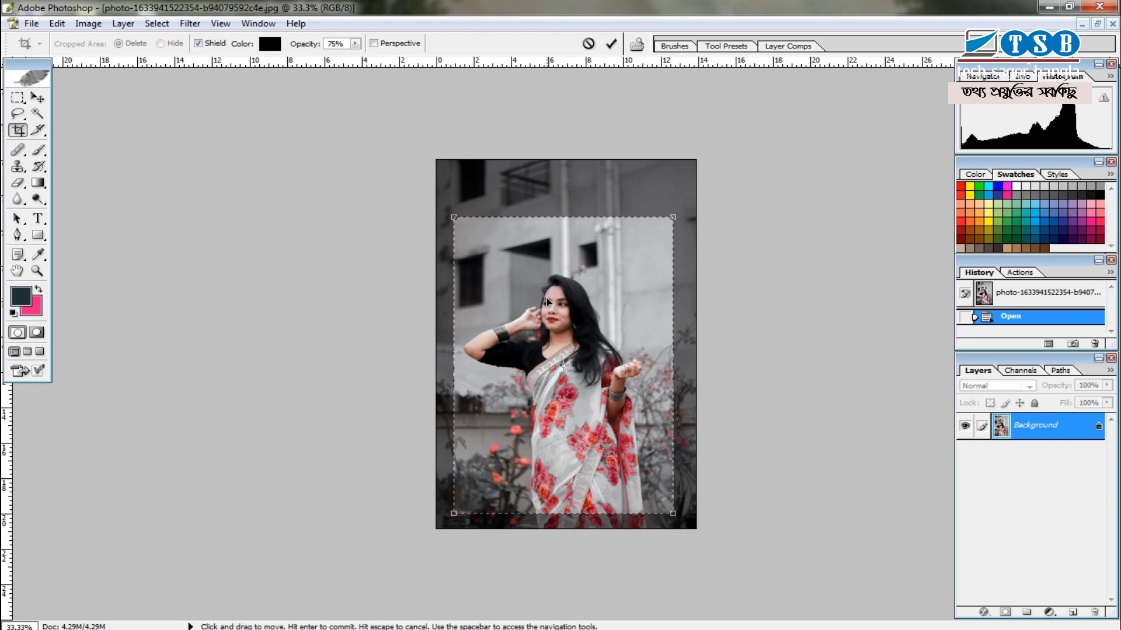
{"action": "key", "text": "Up"}
{"action": "key", "text": "Up"}
{"action": "key", "text": "Up"}
{"action": "key", "text": "Up"}
{"action": "key", "text": "Right"}
{"action": "key", "text": "Right"}
- Tighten the crop frame around the woman from above her head to her thighs, centre it on her and apply the crop
{"action": "left_click_drag", "start_coordinate": [456, 215], "coordinate": [447, 201]}
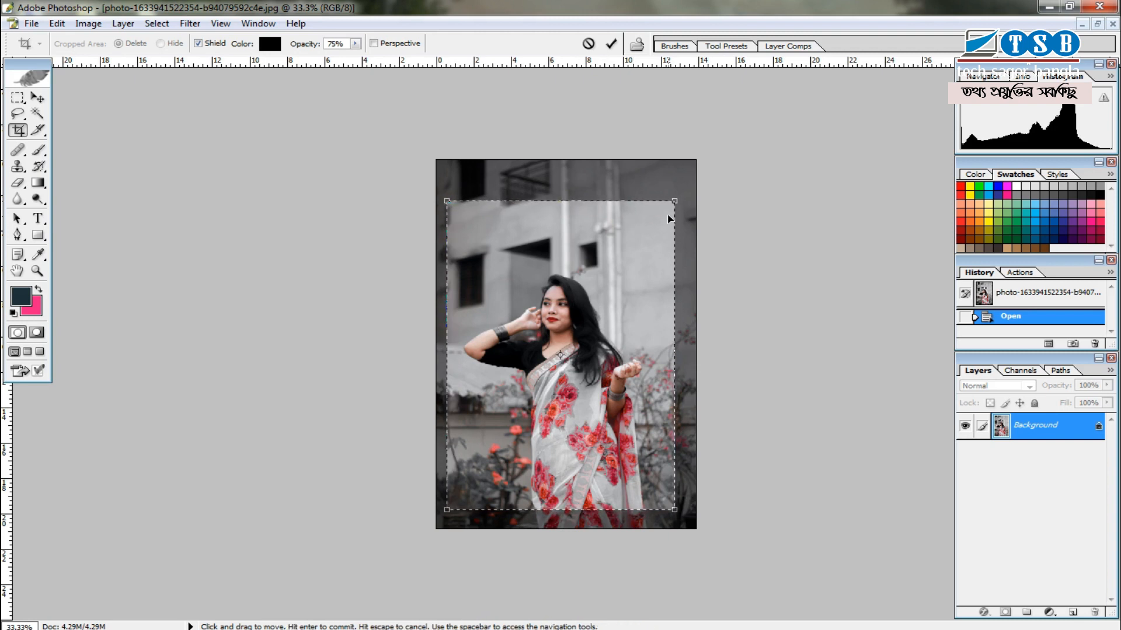
{"action": "left_click_drag", "start_coordinate": [673, 202], "coordinate": [638, 251]}
{"action": "left_click_drag", "start_coordinate": [562, 335], "coordinate": [582, 319]}
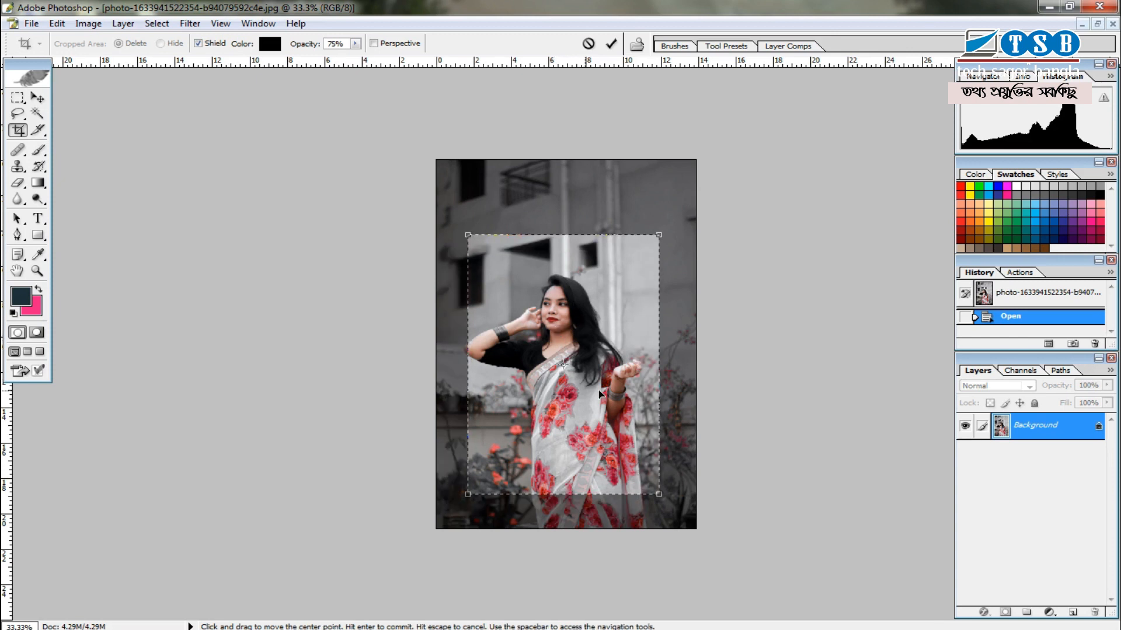
{"action": "left_click_drag", "start_coordinate": [600, 342], "coordinate": [594, 330]}
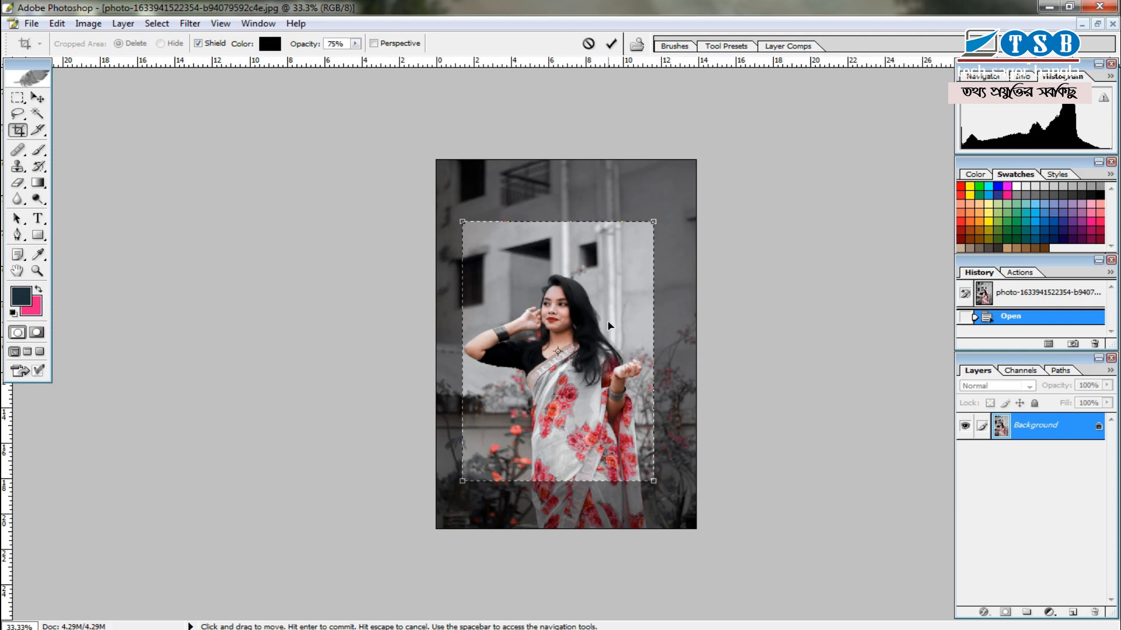
{"action": "left_click_drag", "start_coordinate": [617, 322], "coordinate": [613, 320]}
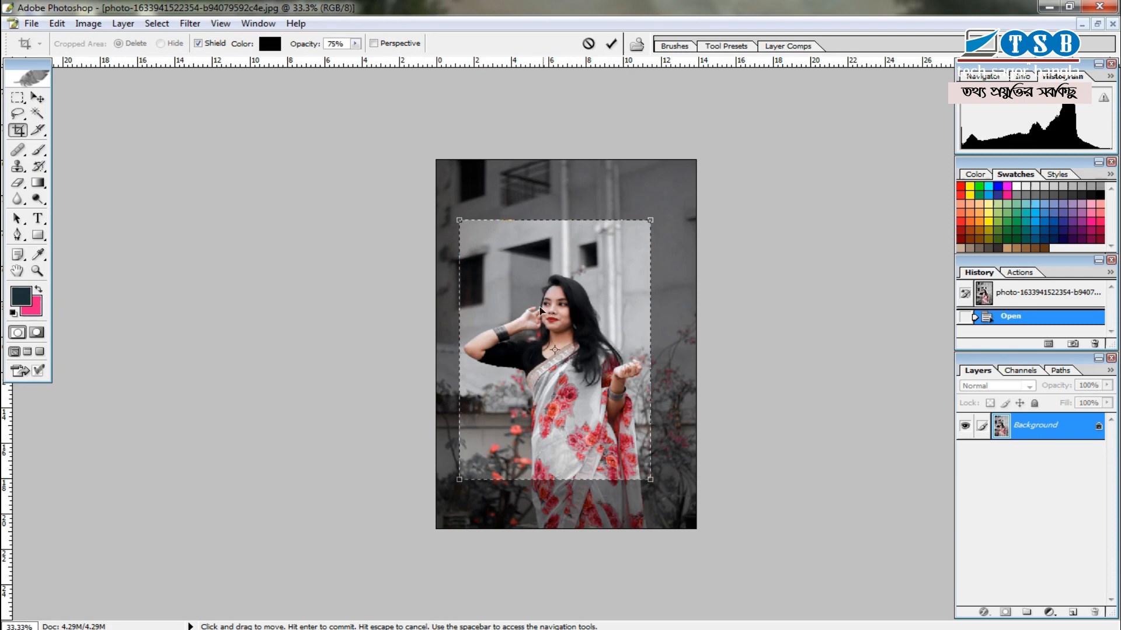
{"action": "right_click", "coordinate": [520, 281]}
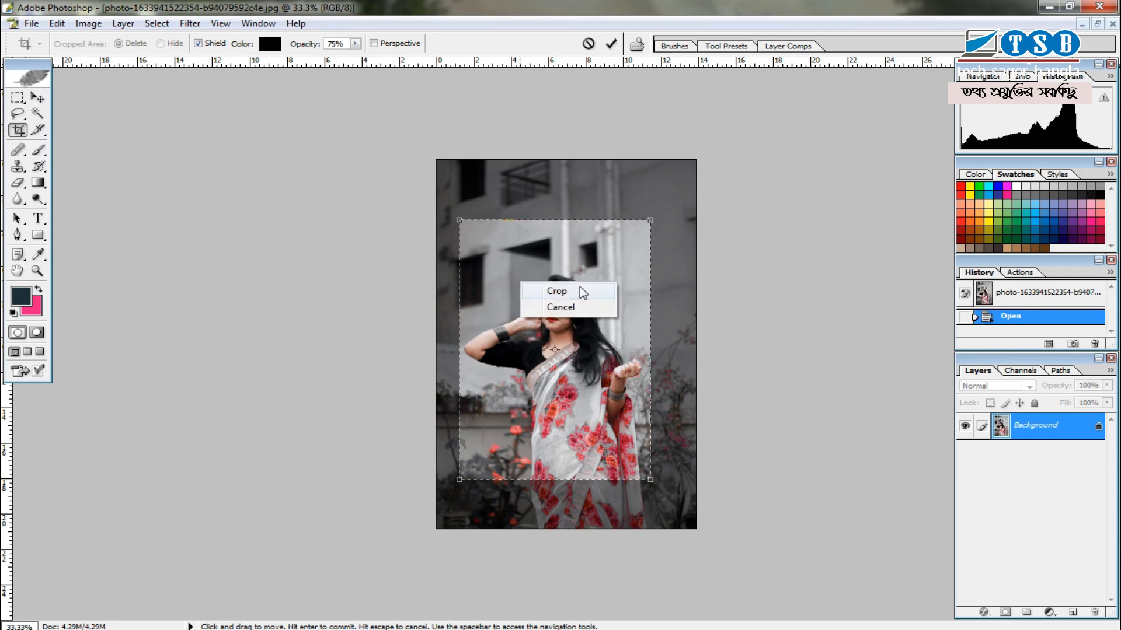
{"action": "left_click", "coordinate": [557, 247]}
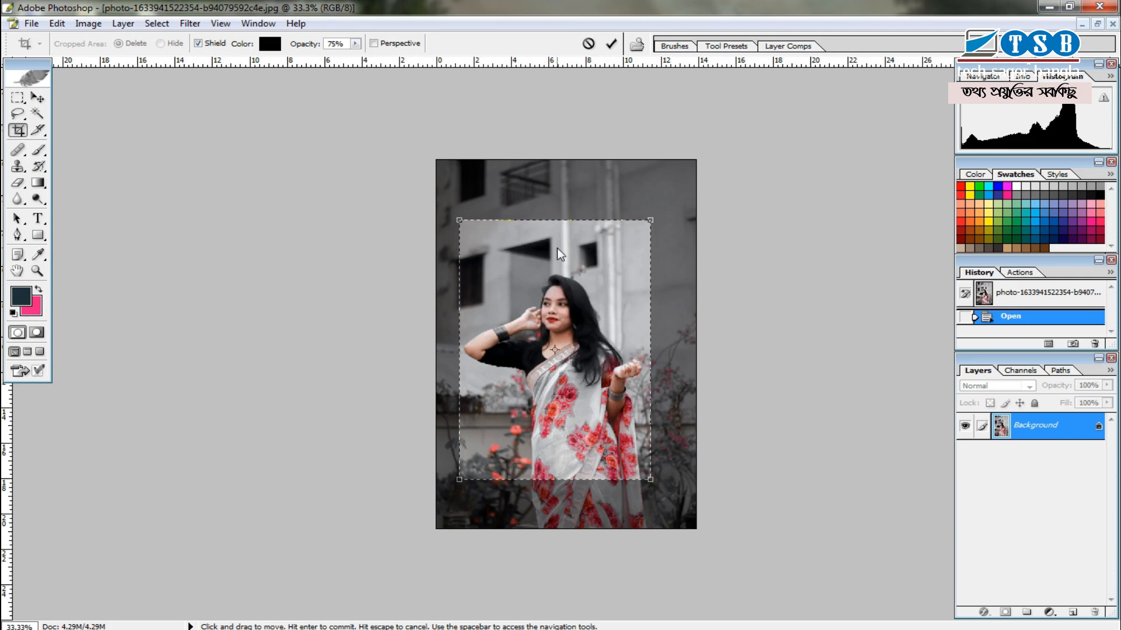
{"action": "key", "text": "Return"}
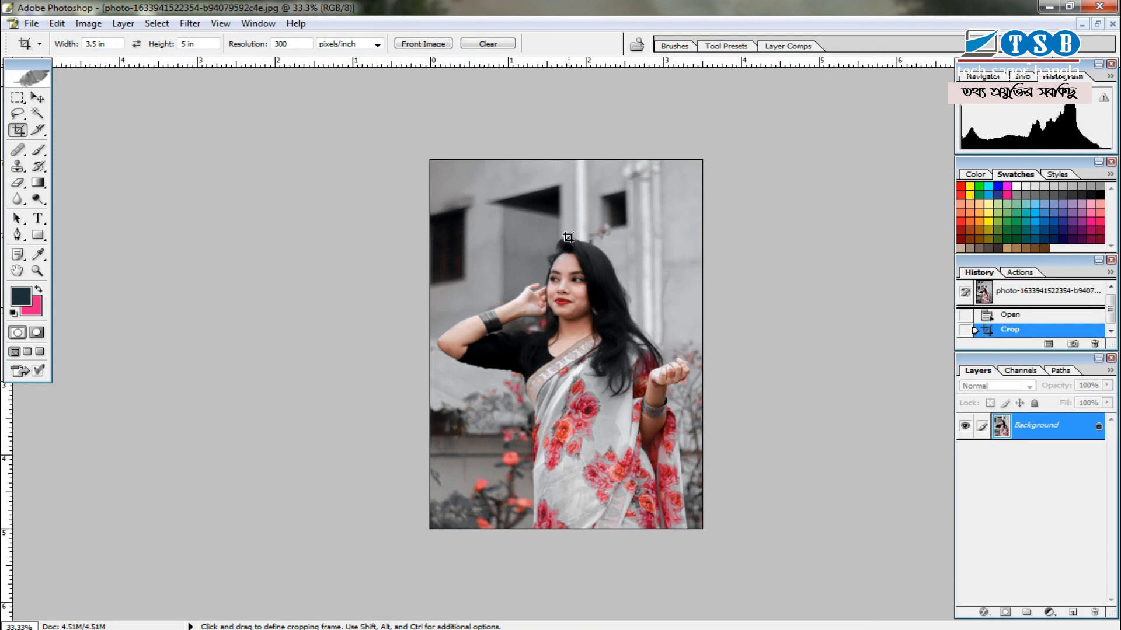
- Revert the photo to its original snapshot, restore its document to a floating window and move it aside
{"action": "left_click", "coordinate": [1040, 295]}
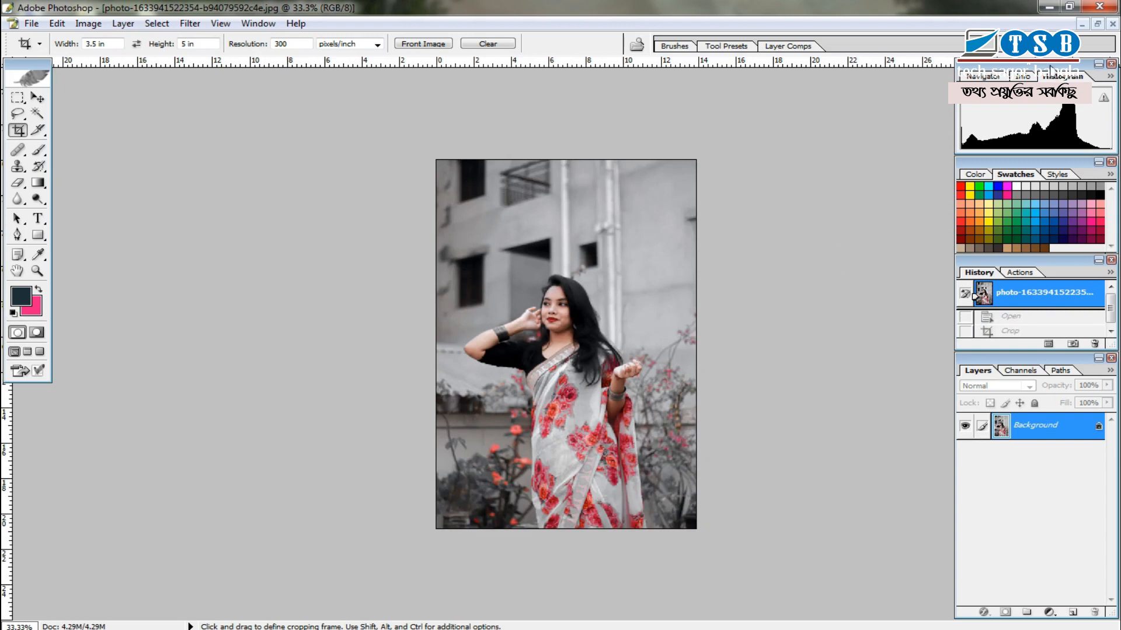
{"action": "left_click", "coordinate": [1097, 25]}
{"action": "left_click_drag", "start_coordinate": [527, 139], "coordinate": [615, 117]}
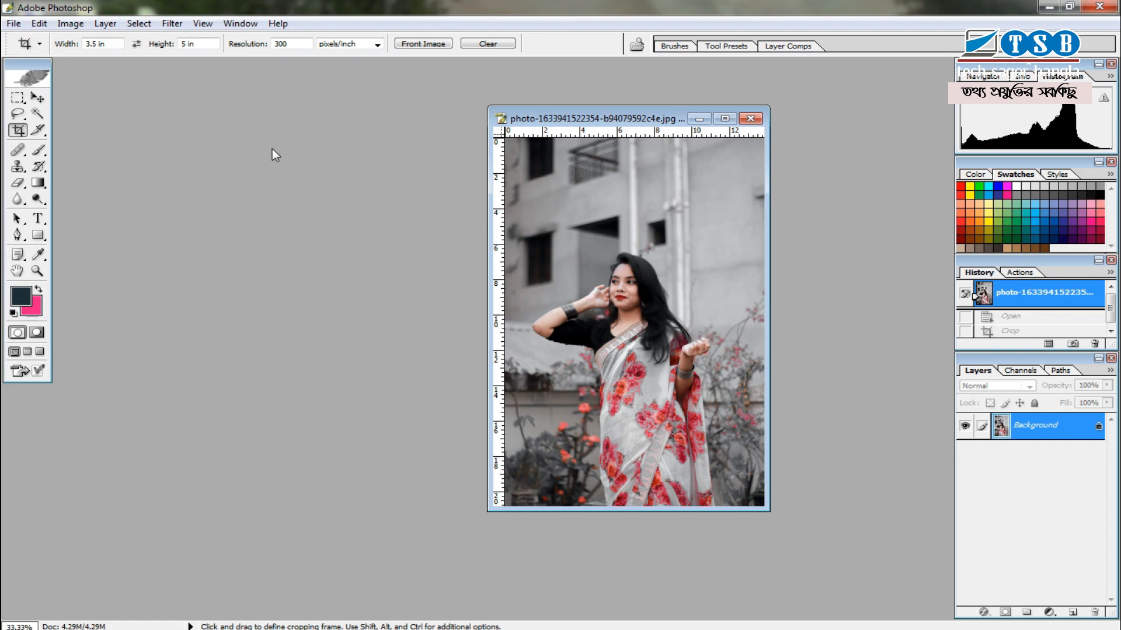
- Create a blank white RGB document of 209.97 × 297.01 mm at 300 pixels/inch and crop it to 3.5 × 5 in
{"action": "left_click", "coordinate": [40, 23]}
{"action": "mouse_move", "coordinate": [13, 23]}
{"action": "left_click", "coordinate": [33, 40]}
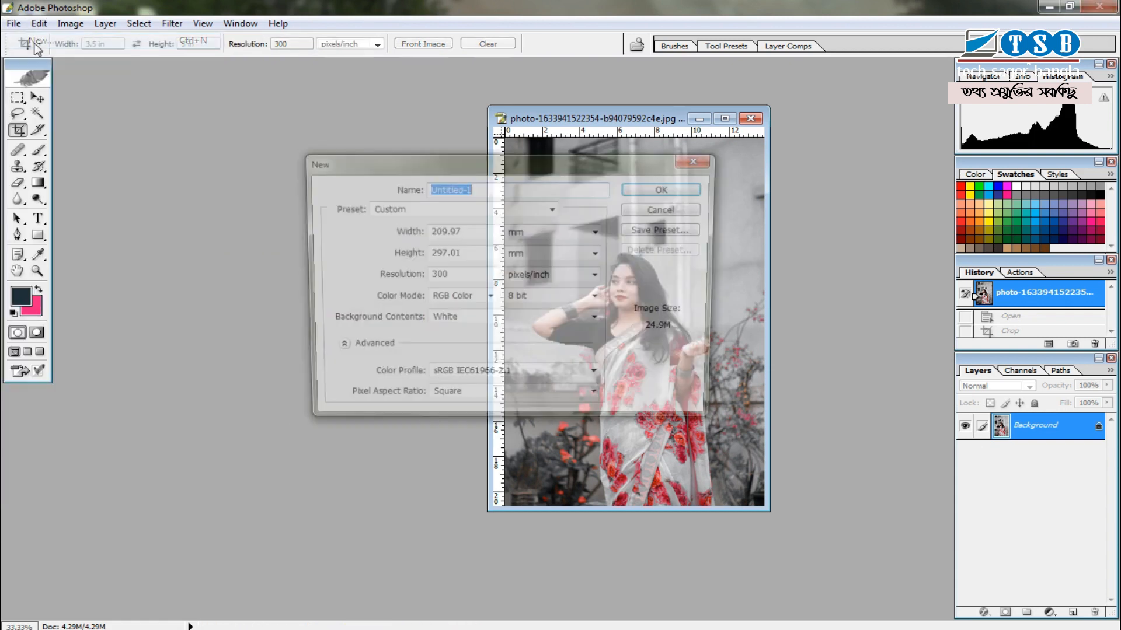
{"action": "left_click", "coordinate": [470, 204]}
{"action": "left_click", "coordinate": [479, 216]}
{"action": "left_click_drag", "start_coordinate": [481, 167], "coordinate": [450, 164]}
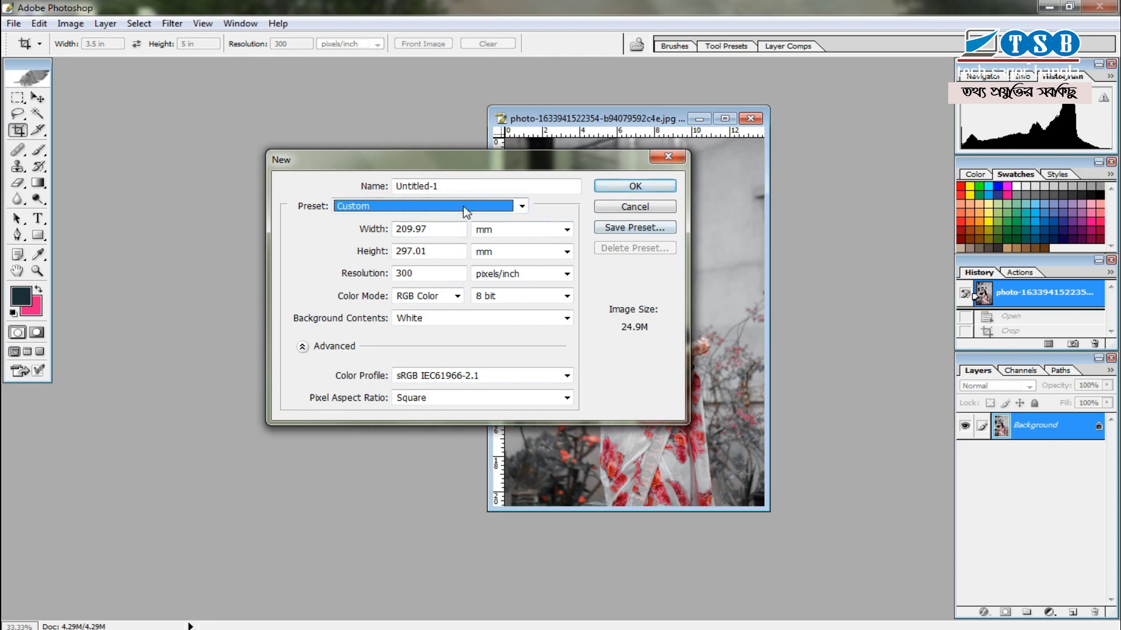
{"action": "left_click", "coordinate": [635, 186]}
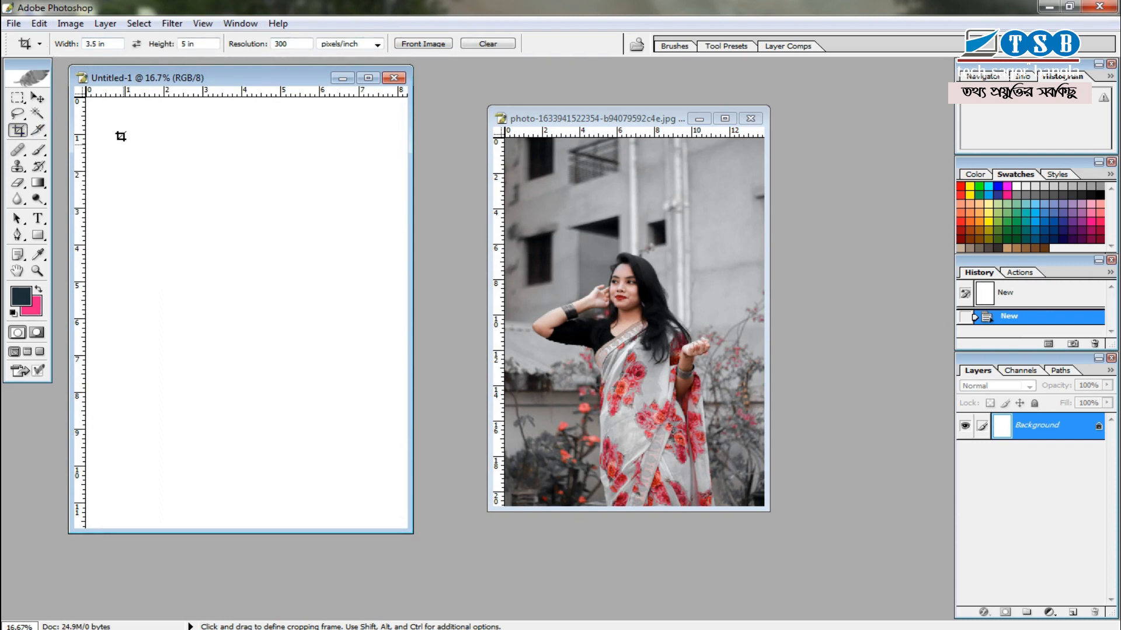
{"action": "left_click_drag", "start_coordinate": [110, 122], "coordinate": [345, 352]}
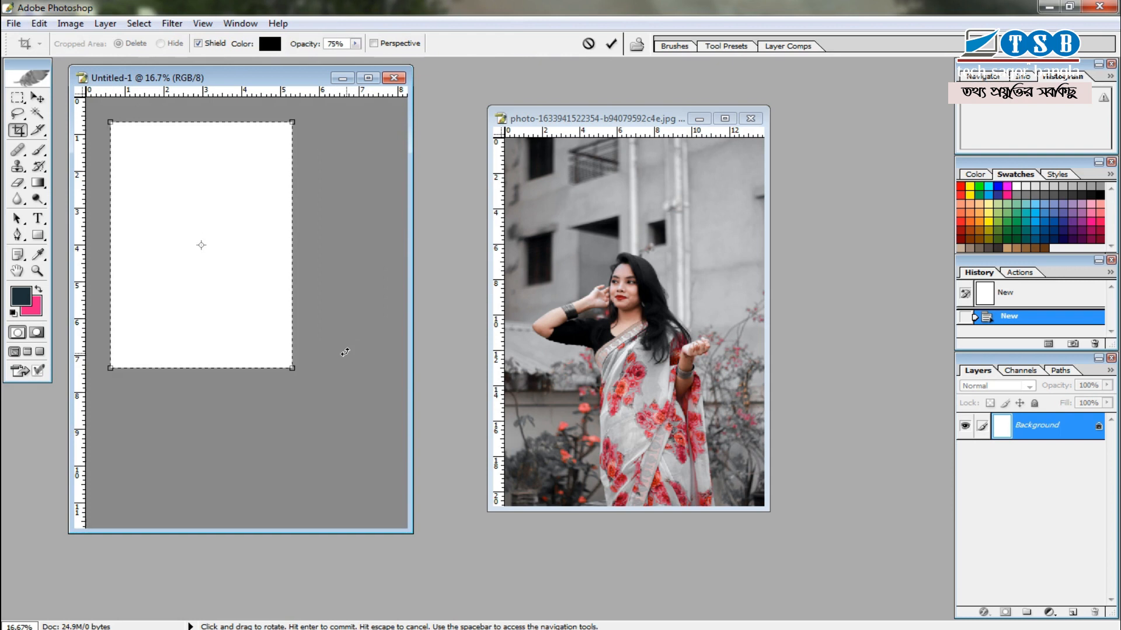
{"action": "key", "text": "Return"}
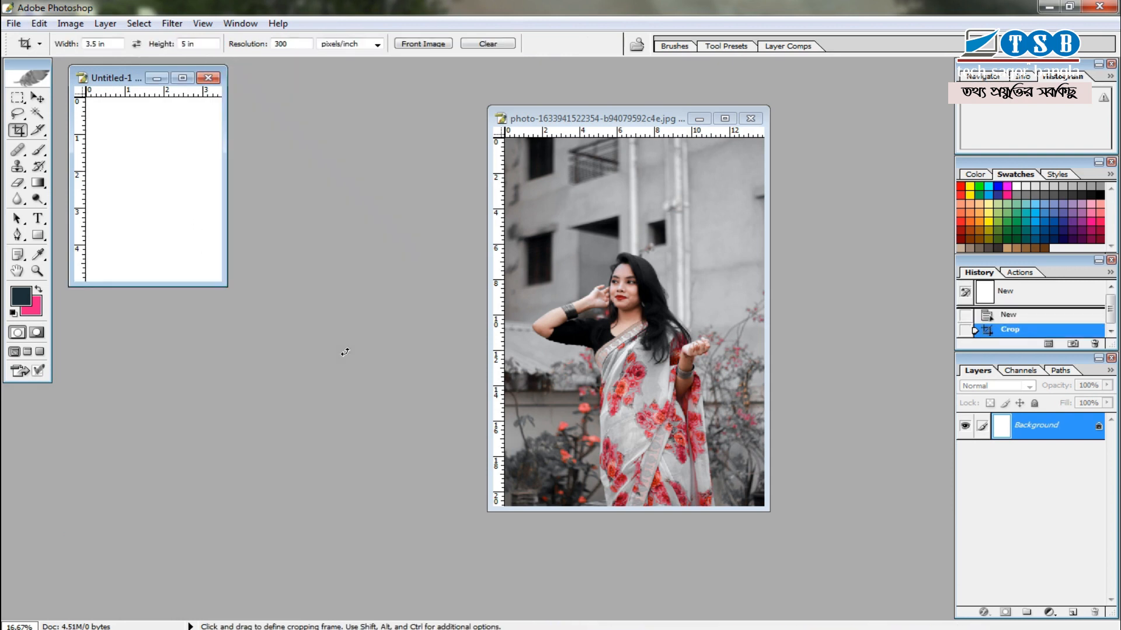
- Copy the photo into the blank document as a layer with the Move tool, maximize that document and centre the photo on the canvas
{"action": "left_click", "coordinate": [37, 97]}
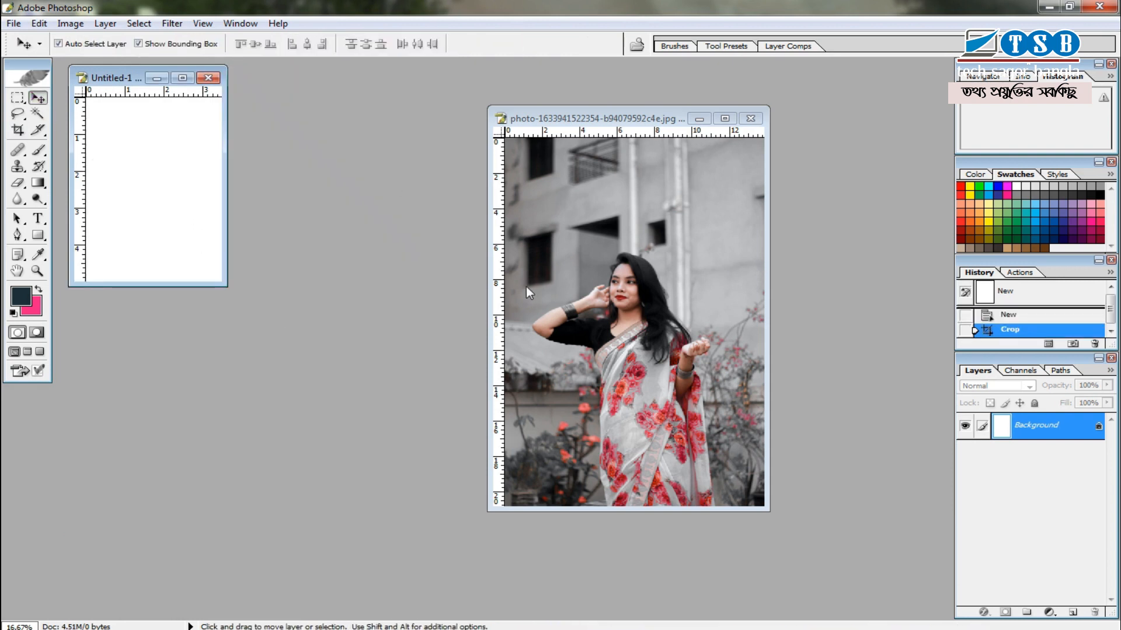
{"action": "left_click", "coordinate": [555, 289]}
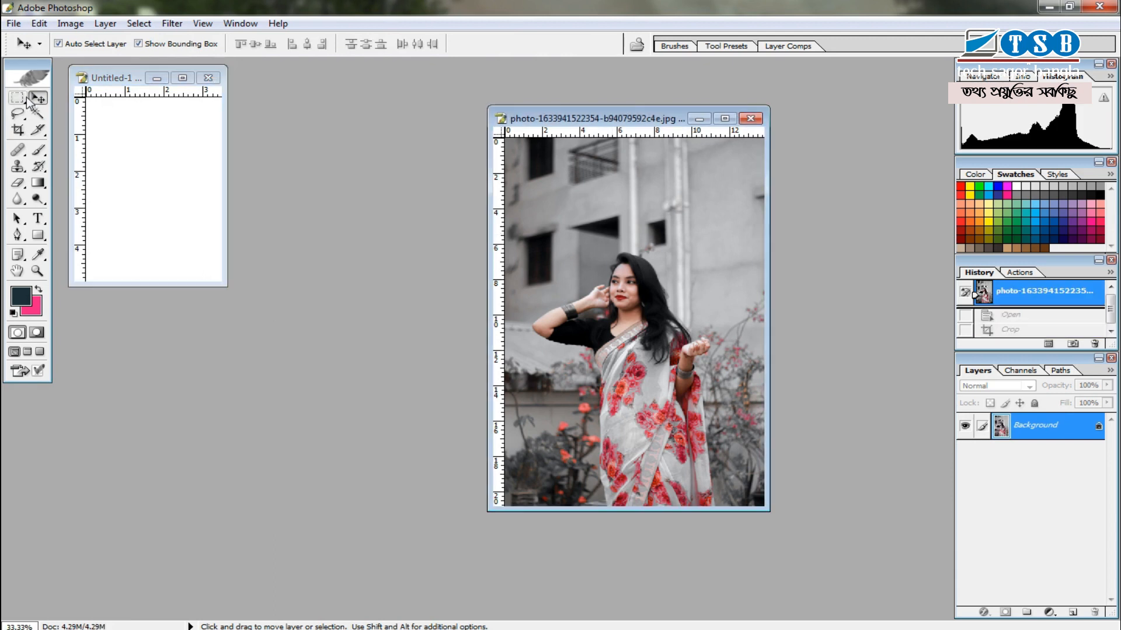
{"action": "left_click_drag", "start_coordinate": [646, 244], "coordinate": [150, 163]}
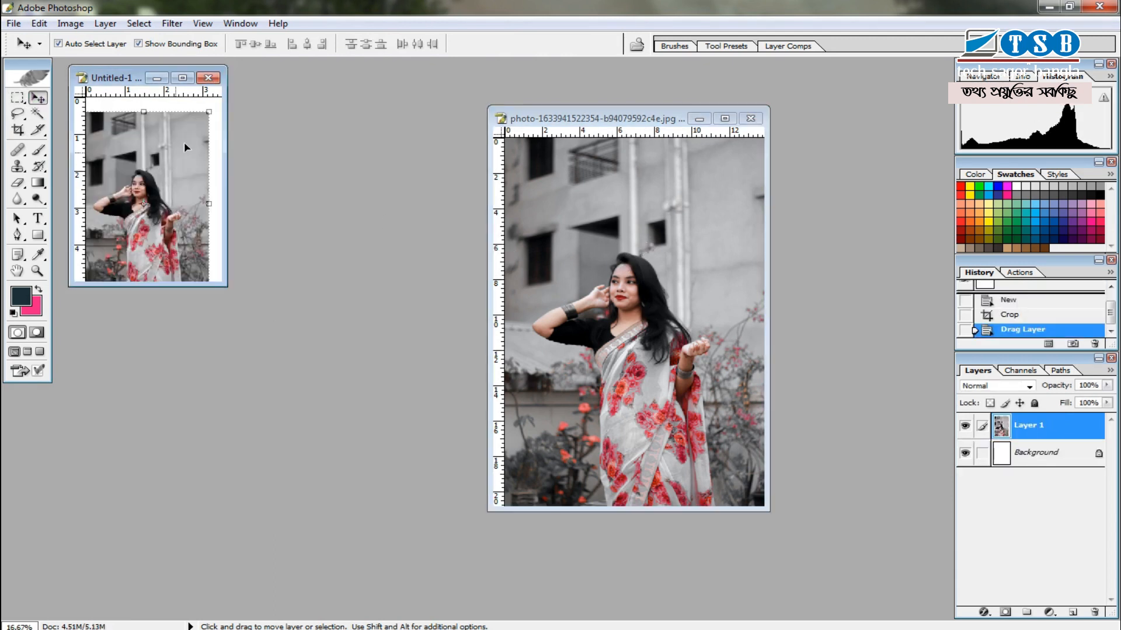
{"action": "left_click", "coordinate": [183, 78]}
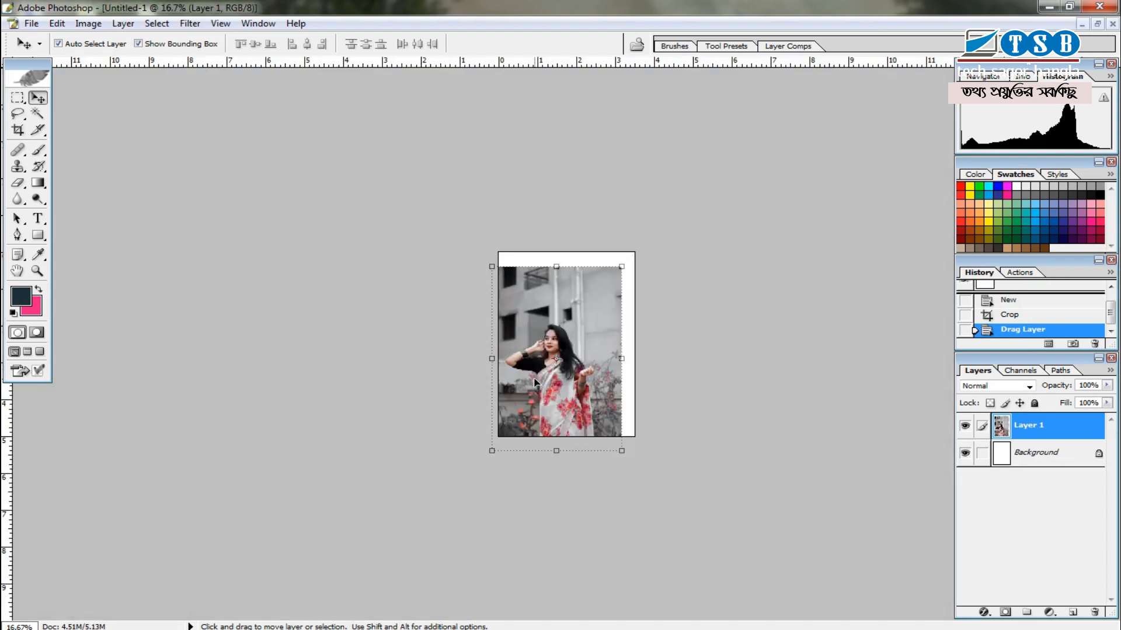
{"action": "key", "text": "ctrl+plus"}
{"action": "left_click_drag", "start_coordinate": [534, 377], "coordinate": [578, 315]}
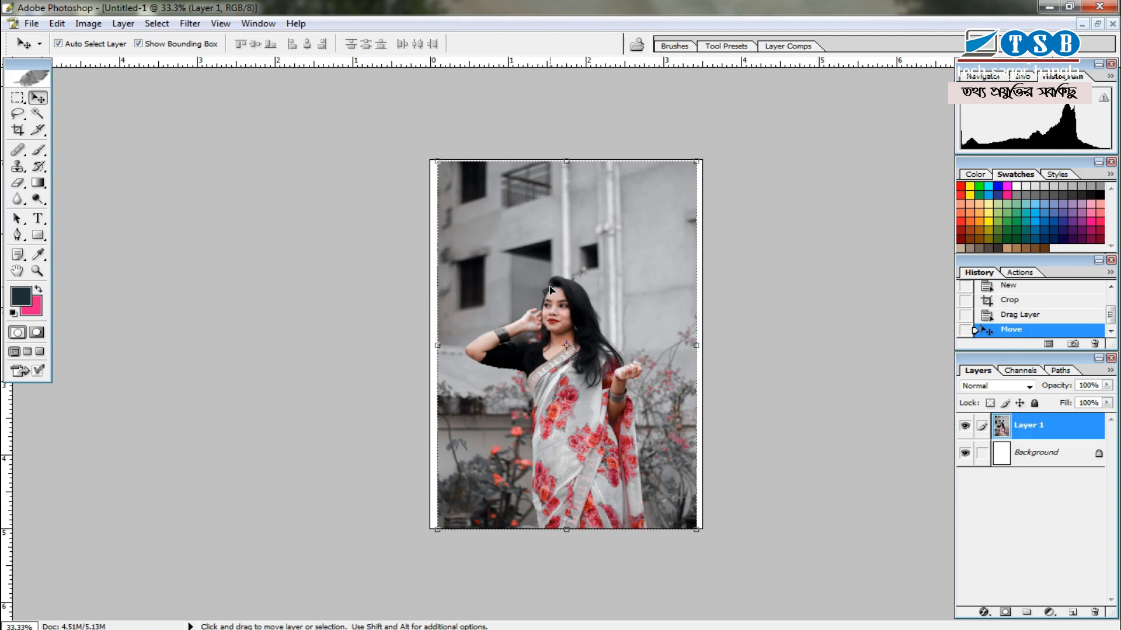
- Scale the photo layer to about 125% with Free Transform and position it so it covers the whole canvas with the woman centred
{"action": "key", "text": "ctrl+t"}
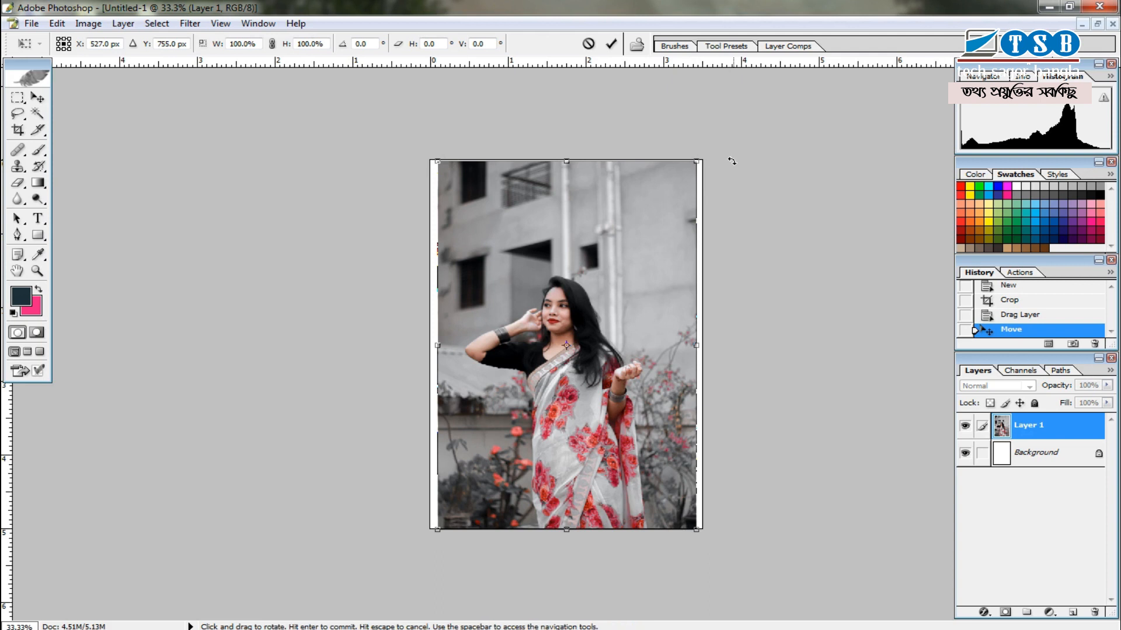
{"action": "left_click_drag", "start_coordinate": [698, 159], "coordinate": [736, 101]}
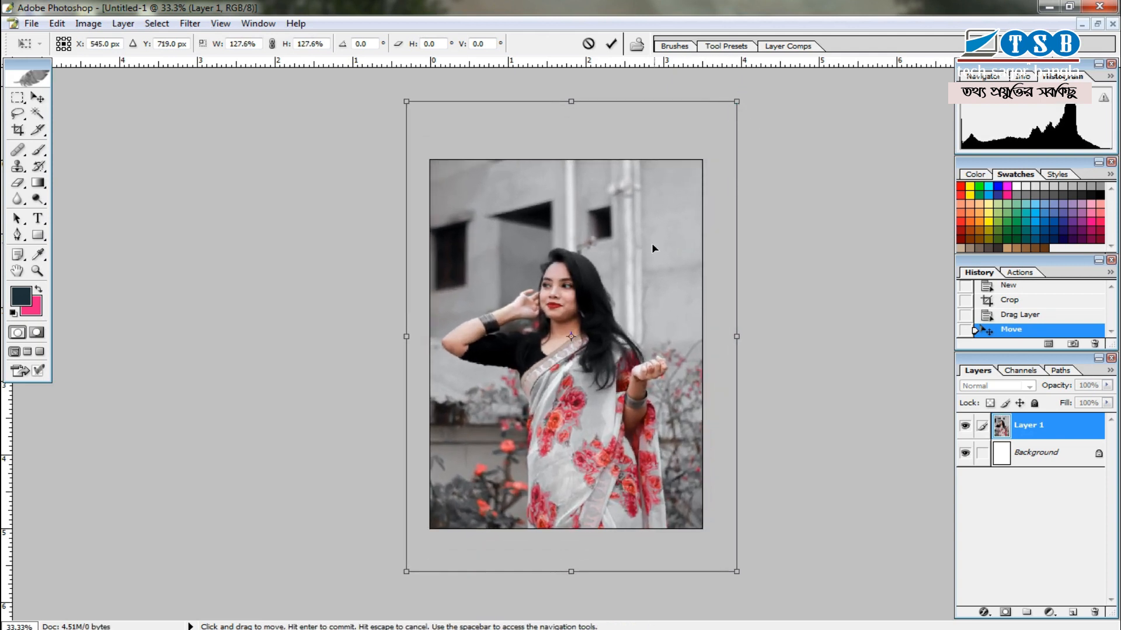
{"action": "left_click_drag", "start_coordinate": [652, 247], "coordinate": [653, 232]}
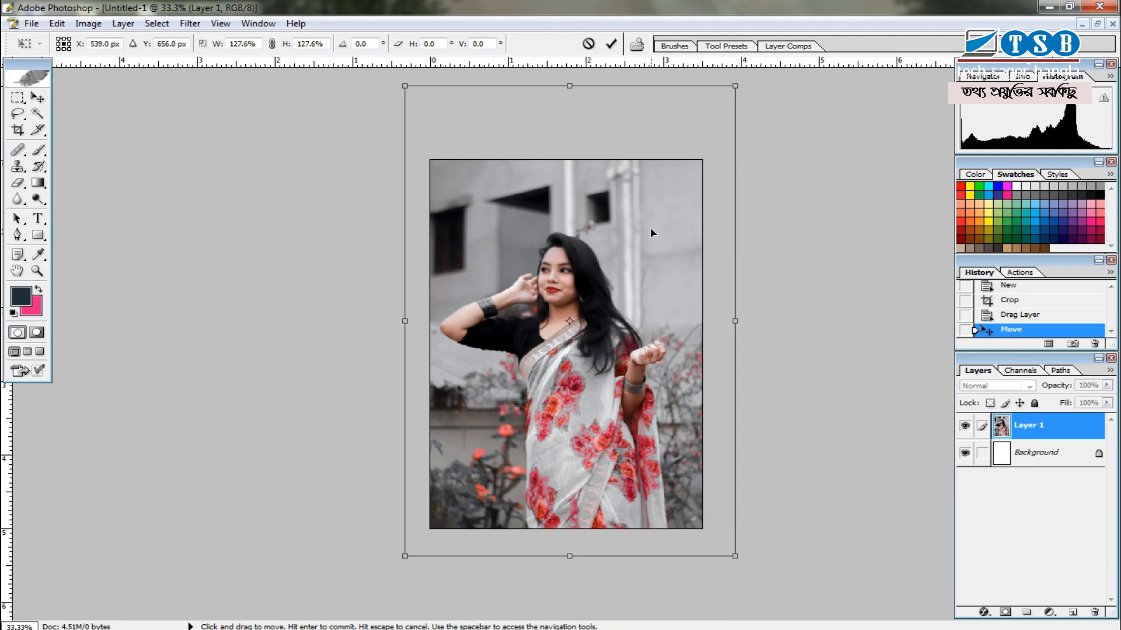
{"action": "mouse_move", "coordinate": [734, 555]}
{"action": "left_mouse_down"}
{"action": "mouse_move", "coordinate": [716, 544]}
{"action": "mouse_move", "coordinate": [731, 549]}
{"action": "left_mouse_up"}
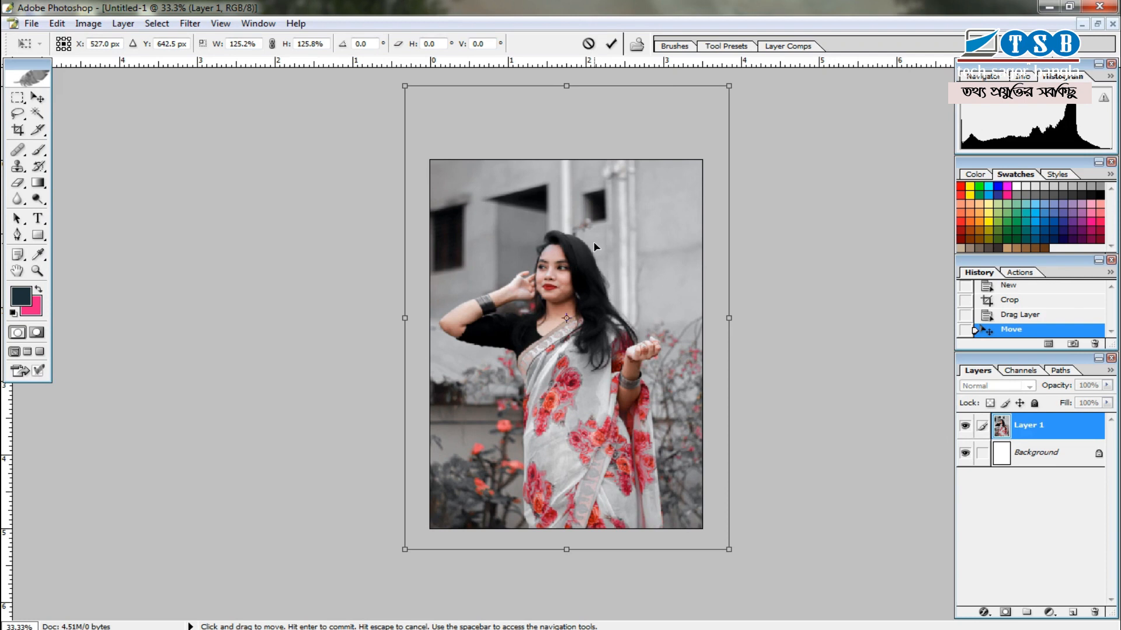
{"action": "key", "text": "Return"}
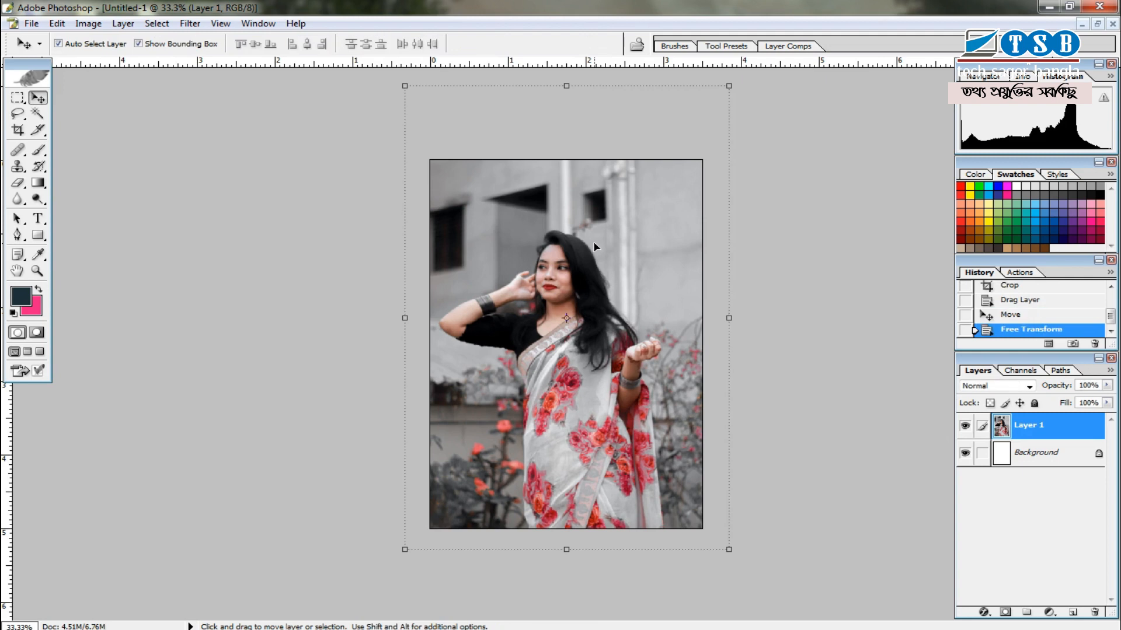
- Clear the Crop tool's preset dimensions and crop the document at the canvas edges to discard the overhanging parts of the photo
{"action": "left_click", "coordinate": [18, 131]}
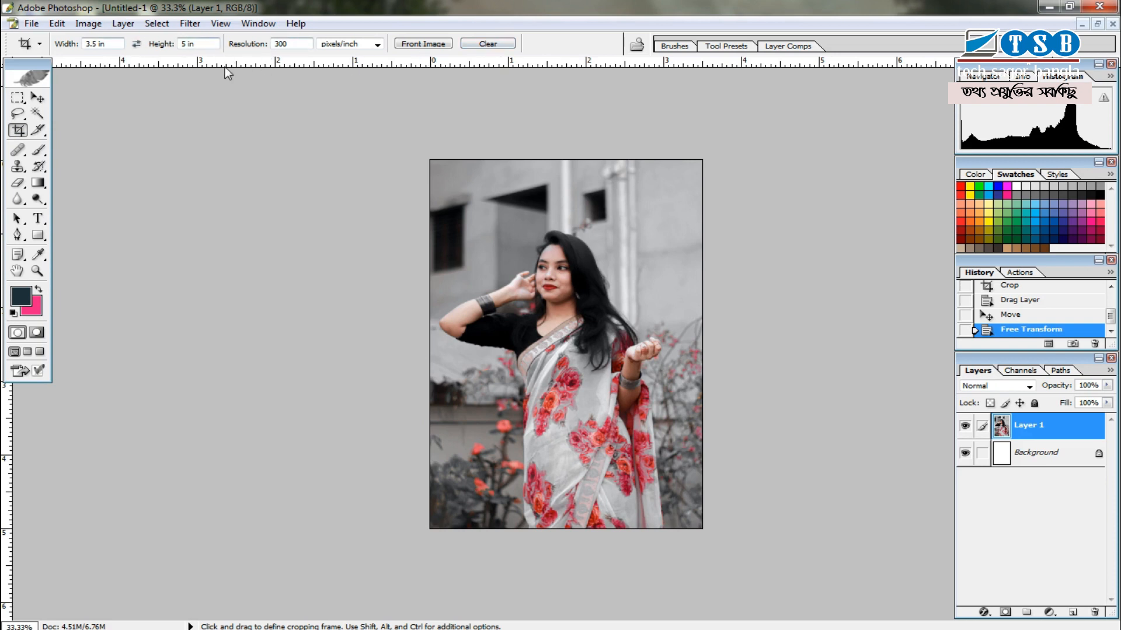
{"action": "left_click", "coordinate": [493, 44]}
{"action": "left_click_drag", "start_coordinate": [810, 547], "coordinate": [811, 542]}
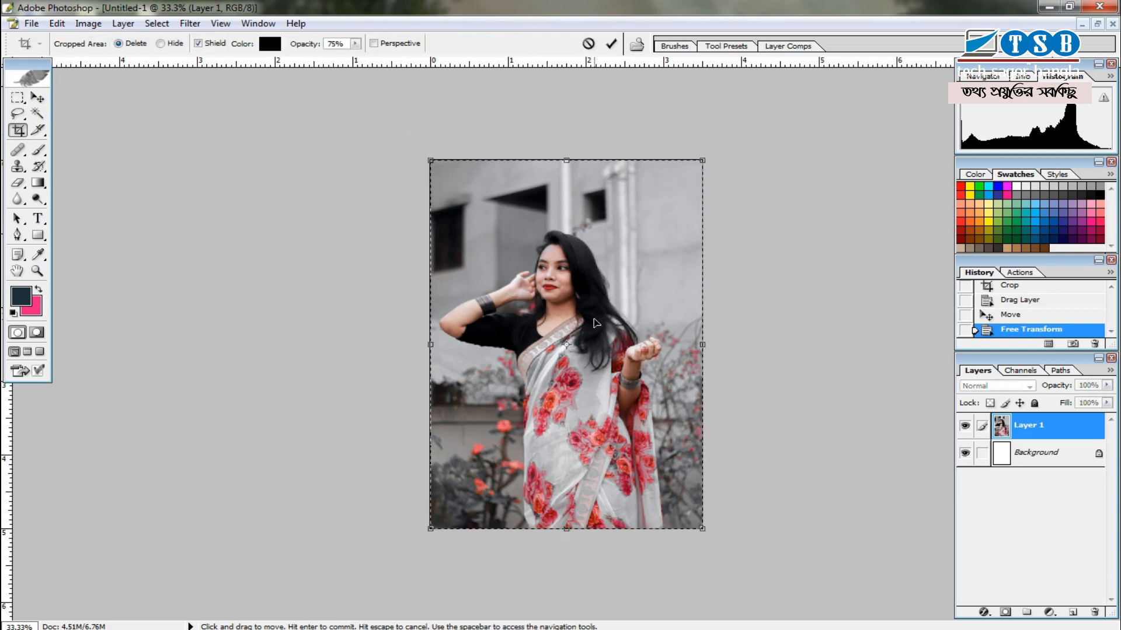
{"action": "double_click", "coordinate": [594, 322]}
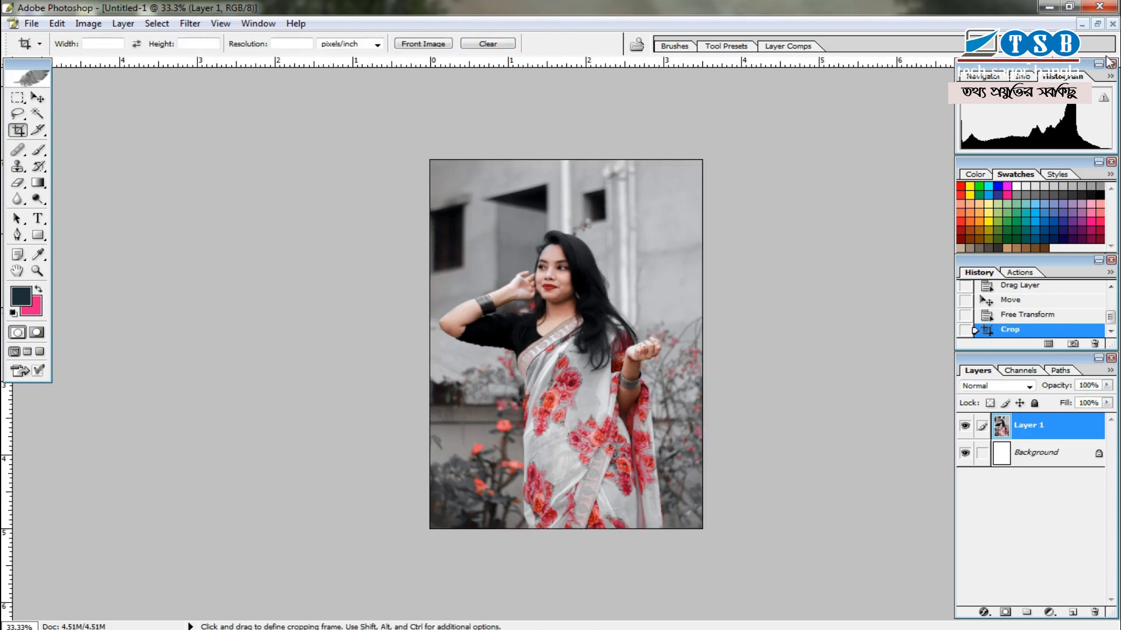
{"action": "left_click", "coordinate": [1097, 24]}
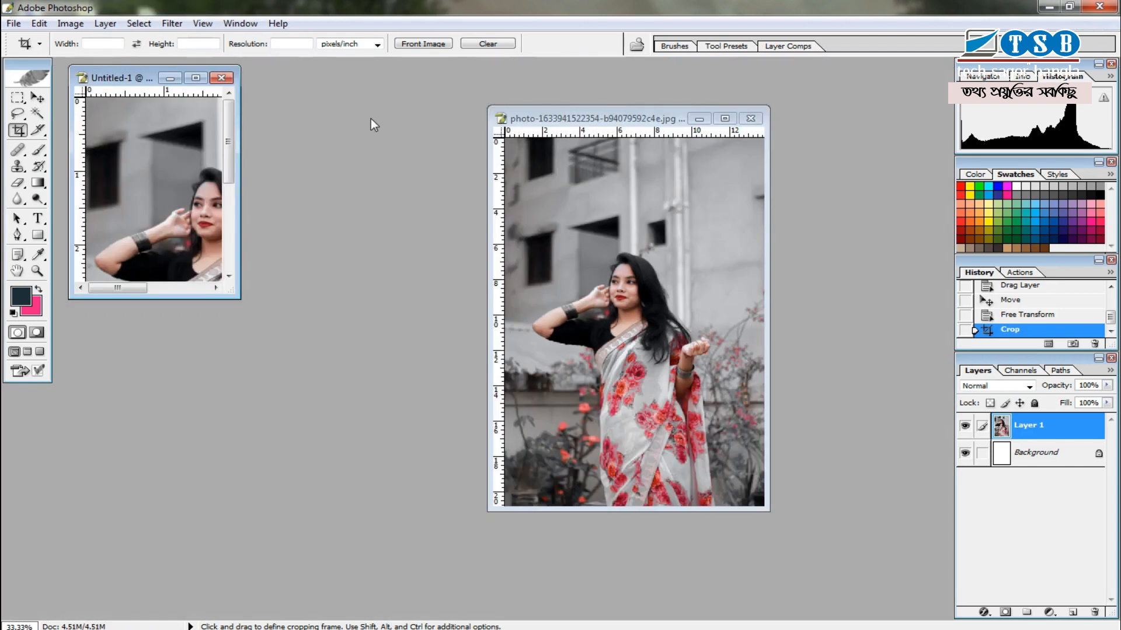
{"action": "double_click", "coordinate": [133, 81]}
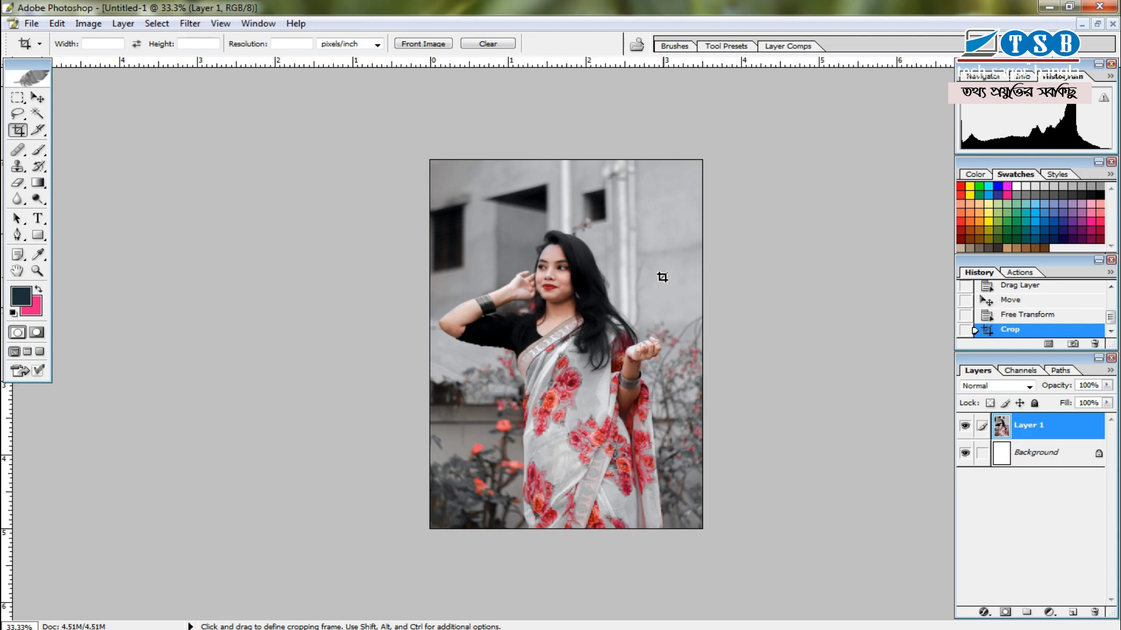
- Minimize Photoshop, refresh the desktop and open the Photo Sizes document in Microsoft Word
{"action": "left_click", "coordinate": [1049, 7]}
{"action": "right_click", "coordinate": [667, 364]}
{"action": "left_click", "coordinate": [727, 407]}
{"action": "double_click", "coordinate": [786, 592]}
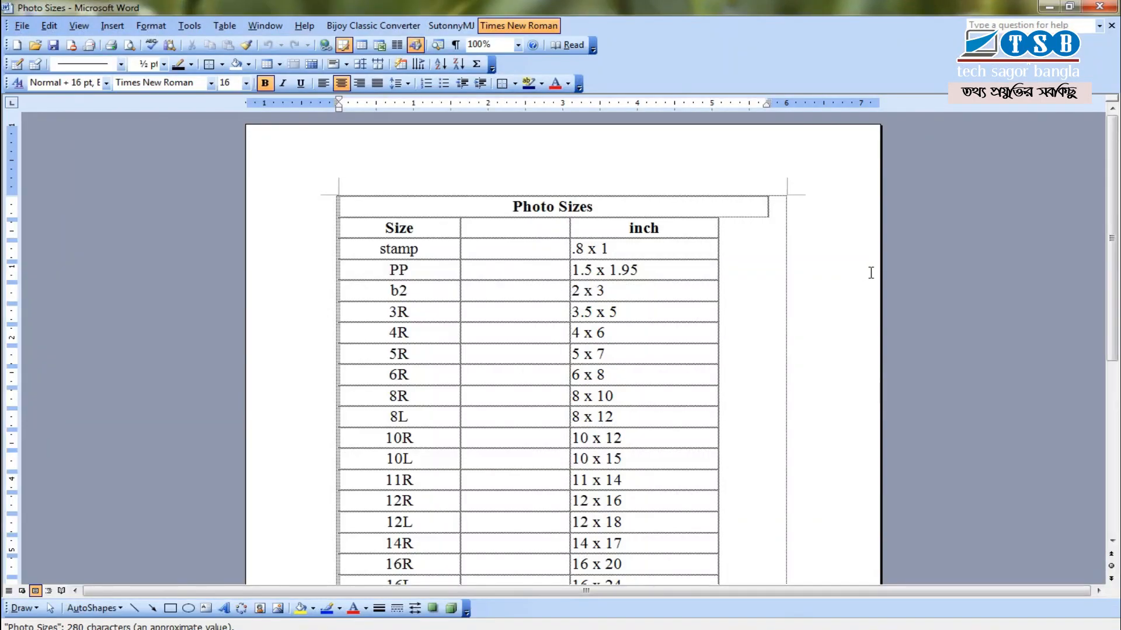
- Examine the start of the photo size table, checking the stamp row and highlighting the PP row
{"action": "left_click_drag", "start_coordinate": [1112, 243], "coordinate": [1114, 276]}
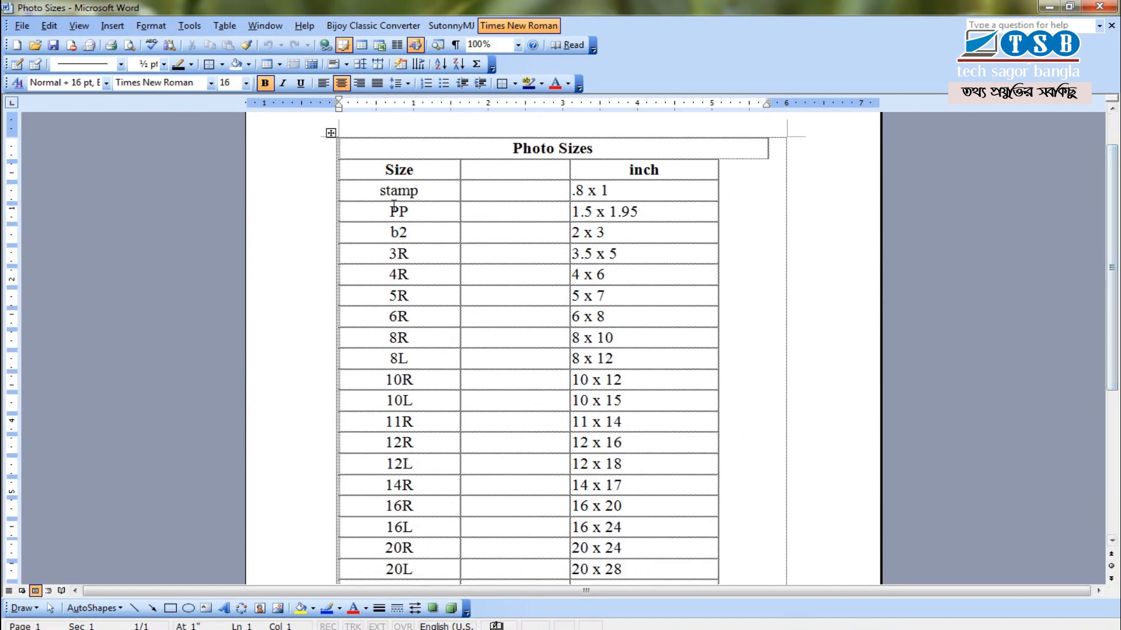
{"action": "scroll", "coordinate": [1050, 263], "scroll_direction": "up", "scroll_amount": 2}
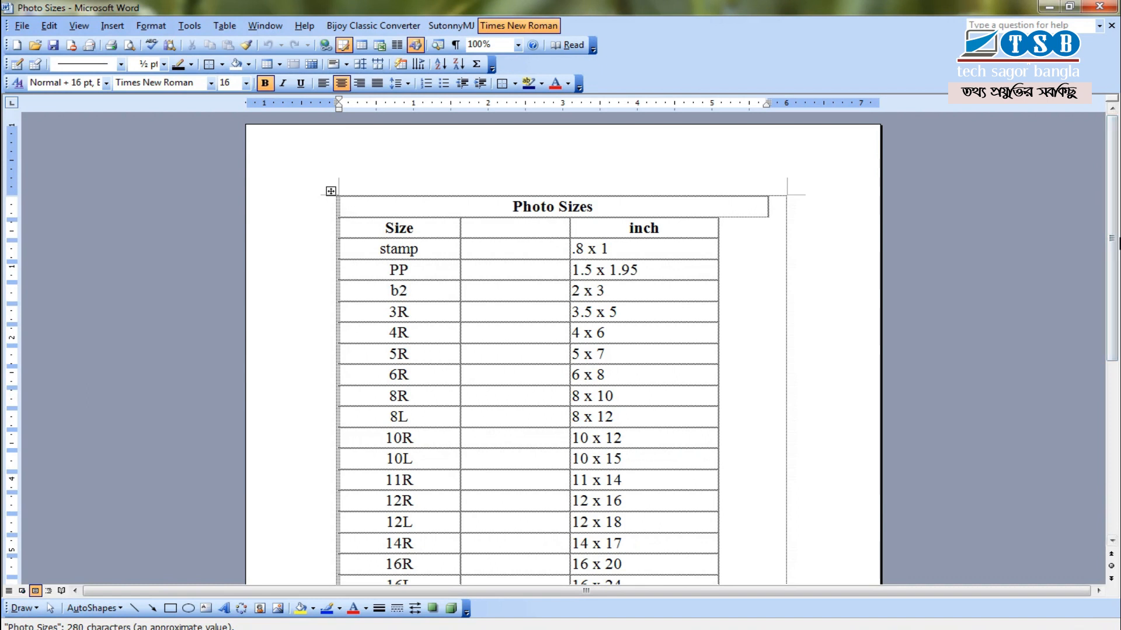
{"action": "mouse_move", "coordinate": [1118, 238]}
{"action": "left_mouse_down"}
{"action": "mouse_move", "coordinate": [1118, 319]}
{"action": "mouse_move", "coordinate": [1118, 220]}
{"action": "left_mouse_up"}
{"action": "left_click", "coordinate": [680, 269]}
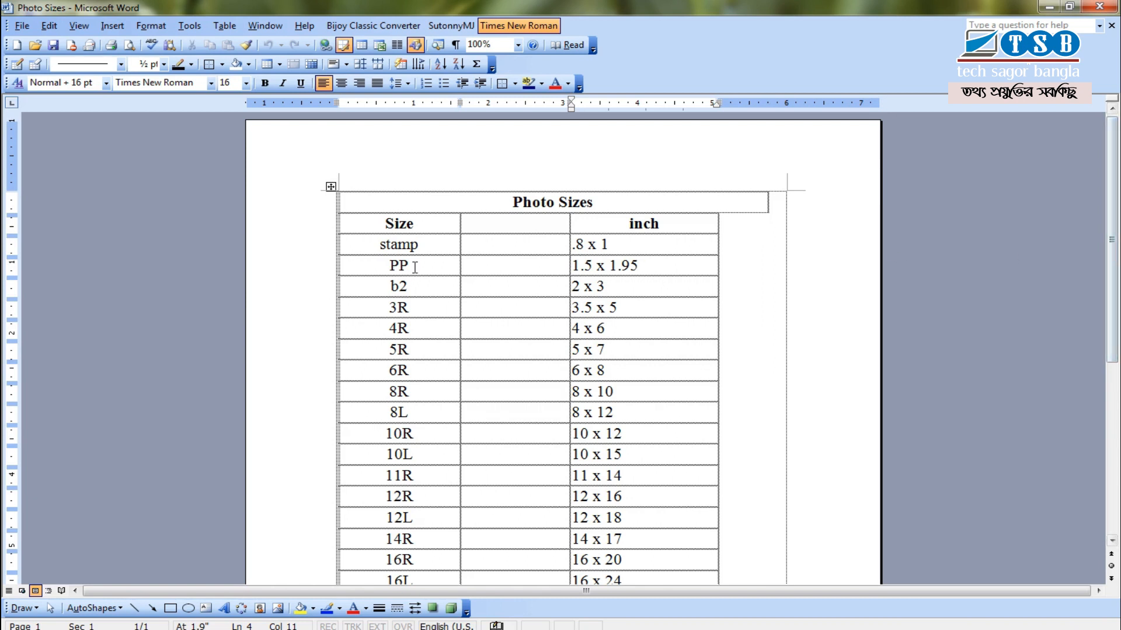
{"action": "left_click", "coordinate": [636, 248]}
{"action": "left_click", "coordinate": [651, 272]}
{"action": "left_click_drag", "start_coordinate": [653, 267], "coordinate": [399, 274]}
{"action": "left_click", "coordinate": [642, 265]}
- Highlight the b2, 3R and 4R rows one after another to review their sizes in inches
{"action": "left_click_drag", "start_coordinate": [383, 288], "coordinate": [596, 288]}
{"action": "left_click", "coordinate": [602, 287]}
{"action": "left_click_drag", "start_coordinate": [375, 296], "coordinate": [596, 294]}
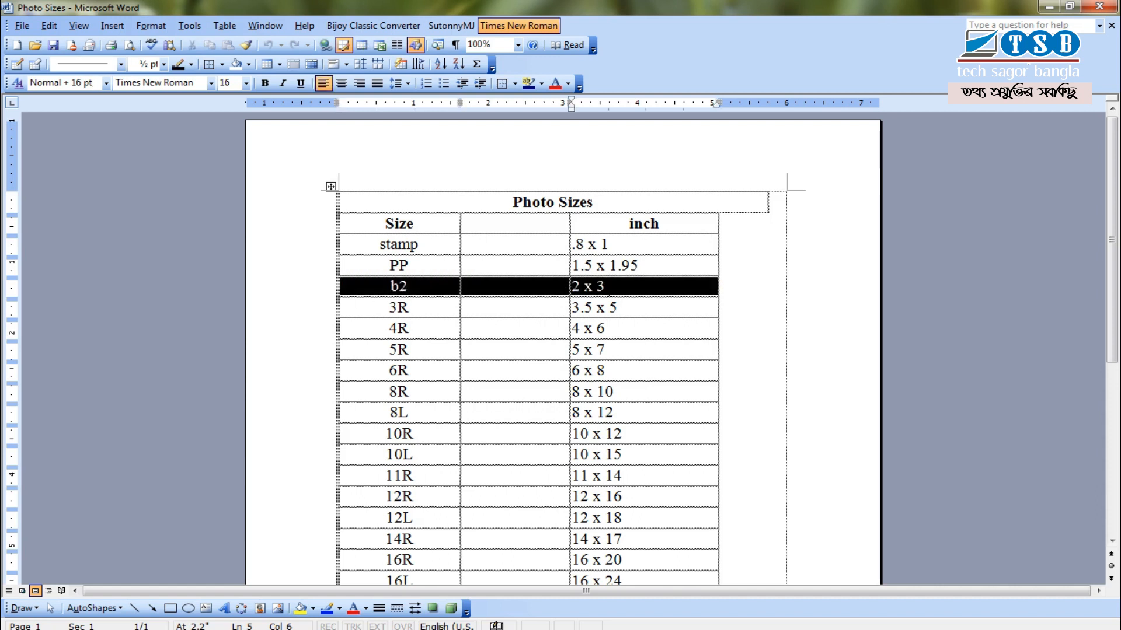
{"action": "left_click", "coordinate": [656, 296]}
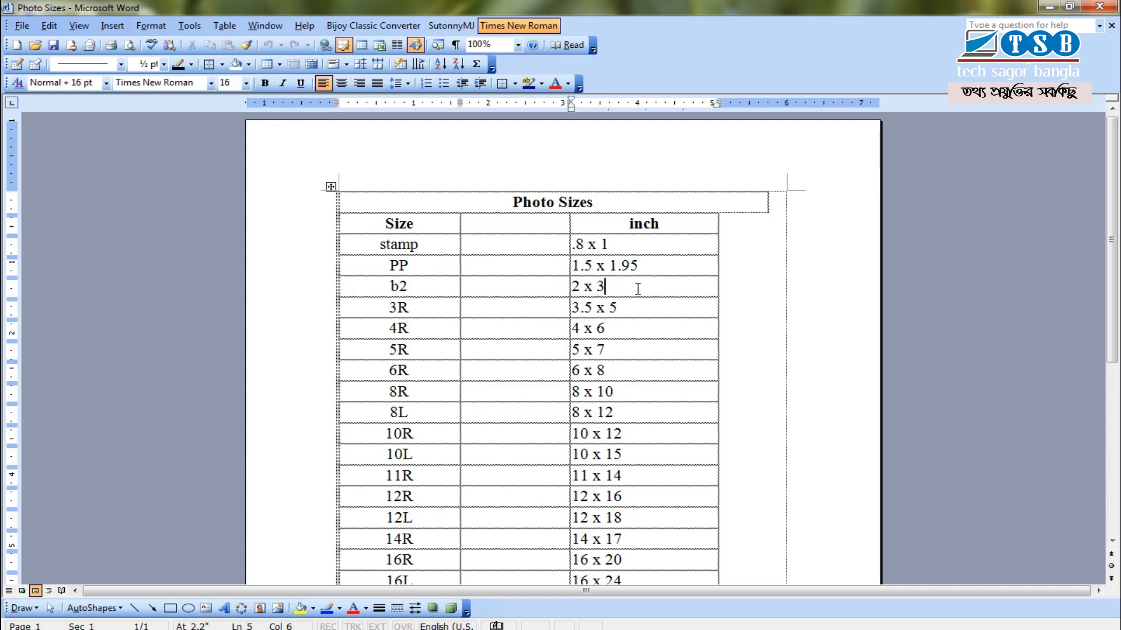
{"action": "left_click_drag", "start_coordinate": [403, 307], "coordinate": [677, 310]}
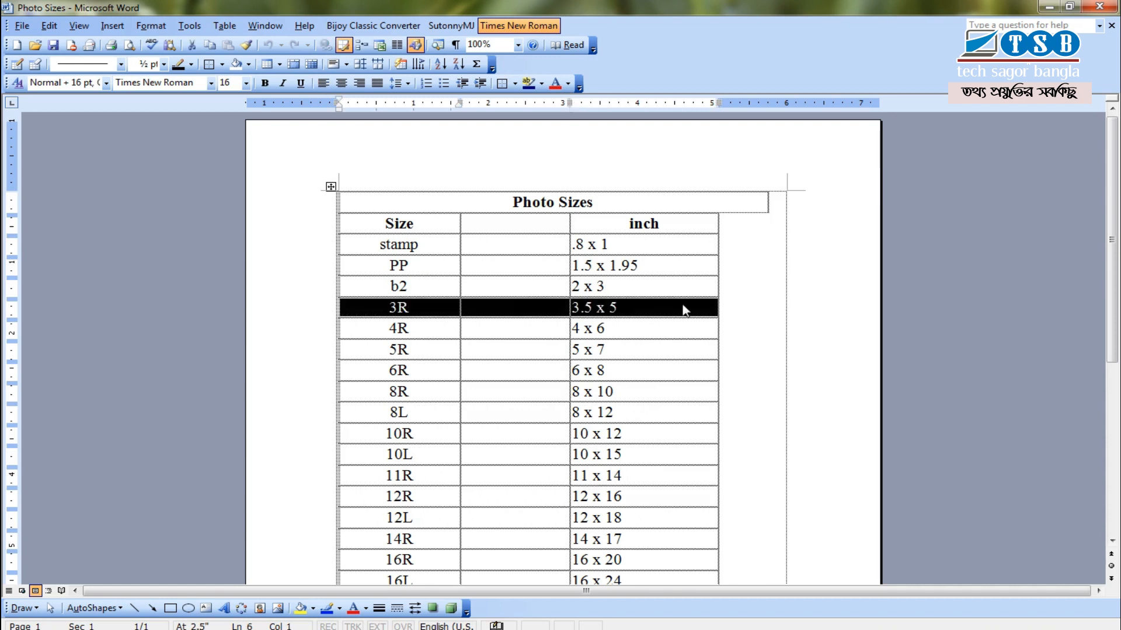
{"action": "left_click", "coordinate": [639, 310]}
{"action": "left_click_drag", "start_coordinate": [392, 330], "coordinate": [677, 330]}
{"action": "left_click", "coordinate": [641, 335]}
- Review the larger photo sizes through the 30R row, highlighting the 10R row along the way
{"action": "left_click_drag", "start_coordinate": [1114, 281], "coordinate": [1113, 321]}
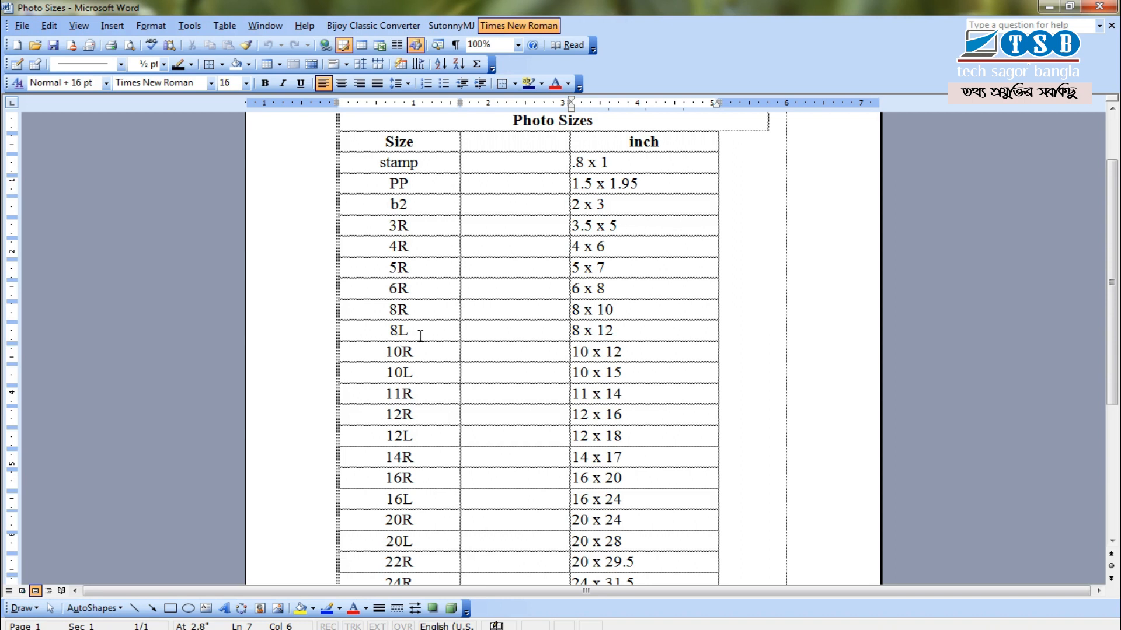
{"action": "left_click_drag", "start_coordinate": [382, 351], "coordinate": [657, 338]}
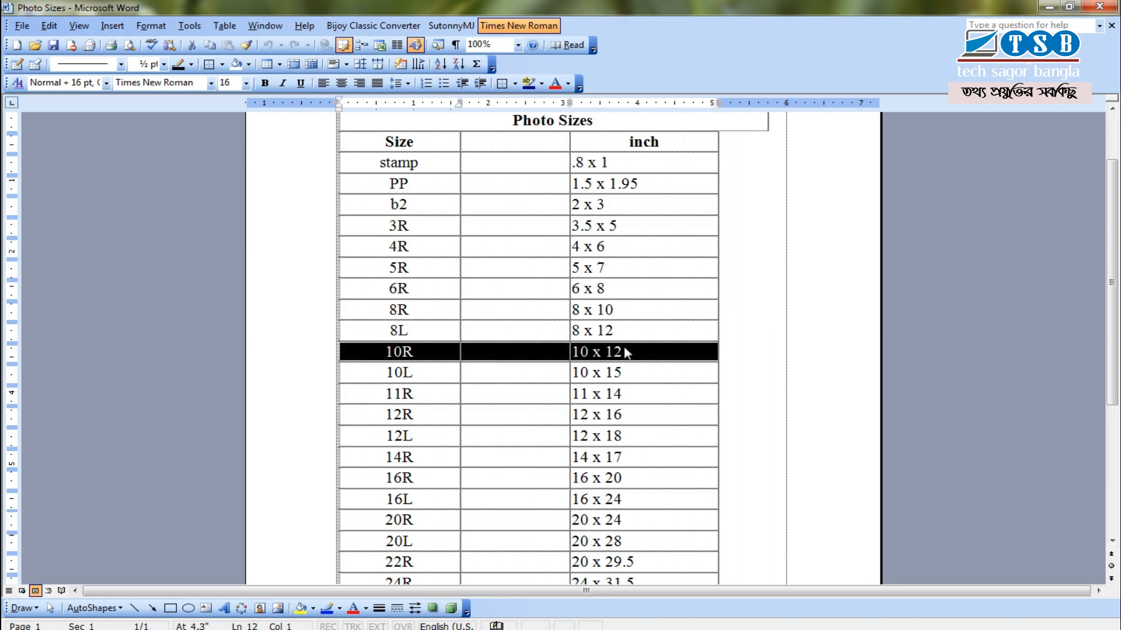
{"action": "left_click", "coordinate": [657, 368]}
{"action": "mouse_move", "coordinate": [1118, 353]}
{"action": "left_mouse_down"}
{"action": "mouse_move", "coordinate": [1113, 403]}
{"action": "mouse_move", "coordinate": [1116, 356]}
{"action": "left_mouse_up"}
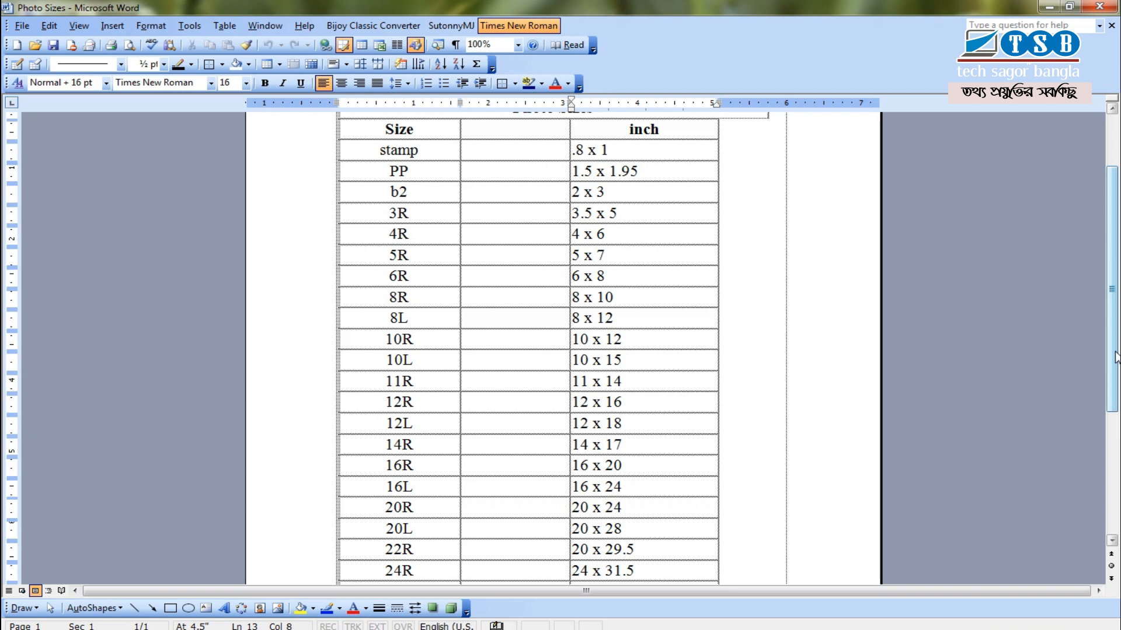
{"action": "left_click_drag", "start_coordinate": [1115, 357], "coordinate": [1116, 400]}
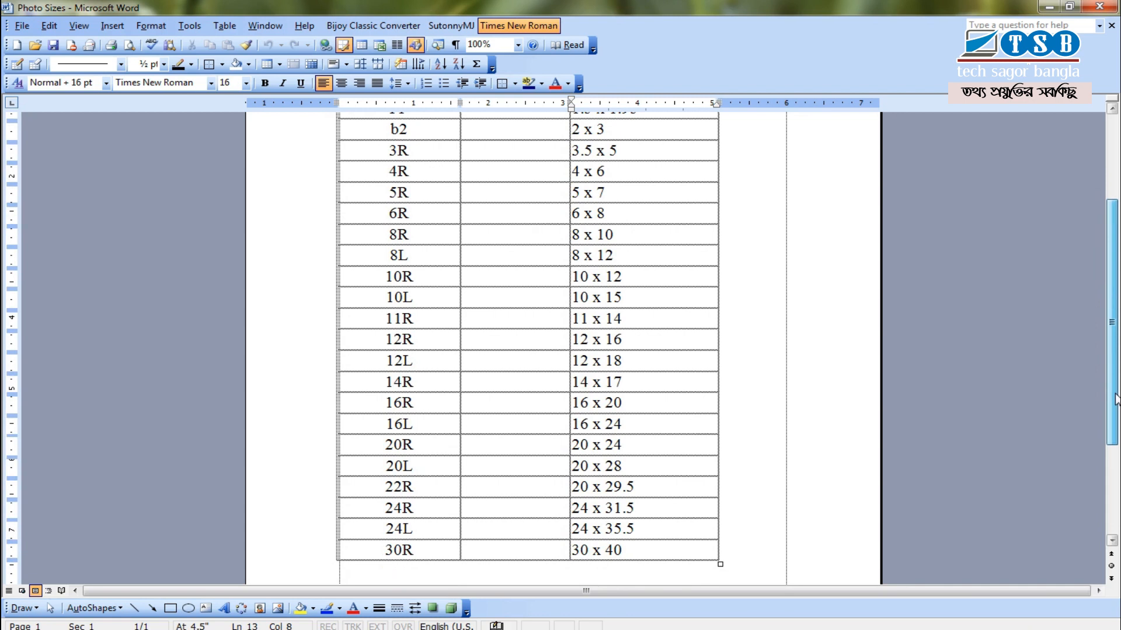
{"action": "mouse_move", "coordinate": [1116, 400]}
{"action": "left_mouse_down"}
{"action": "mouse_move", "coordinate": [1117, 334]}
{"action": "mouse_move", "coordinate": [1118, 419]}
{"action": "mouse_move", "coordinate": [1119, 349]}
{"action": "mouse_move", "coordinate": [1118, 403]}
{"action": "left_mouse_up"}
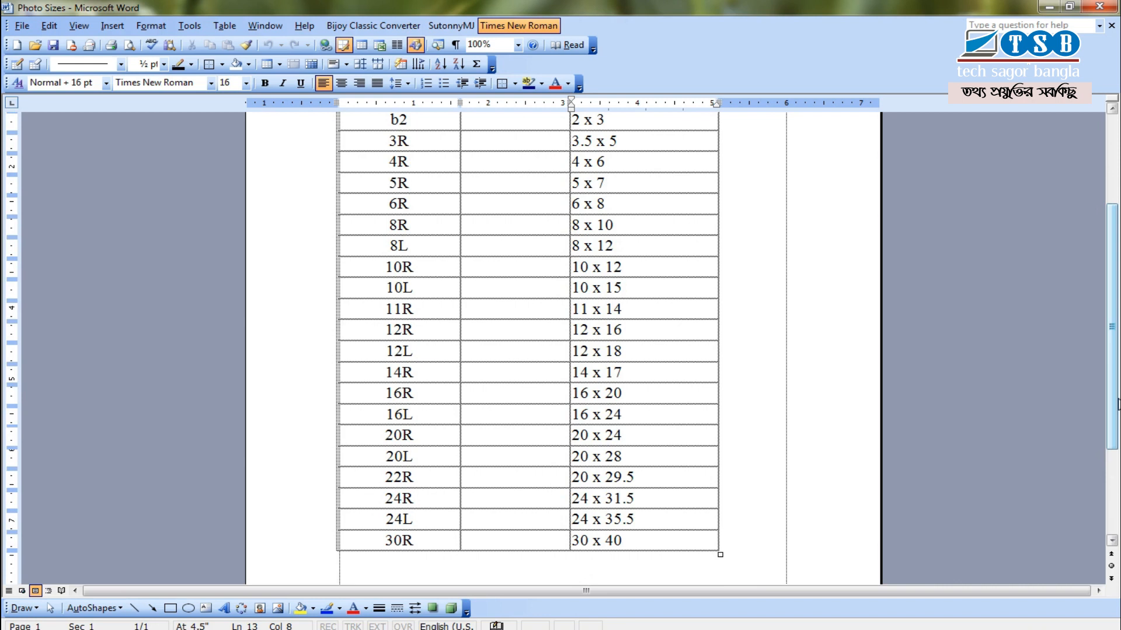
{"action": "left_click_drag", "start_coordinate": [1119, 403], "coordinate": [1116, 357]}
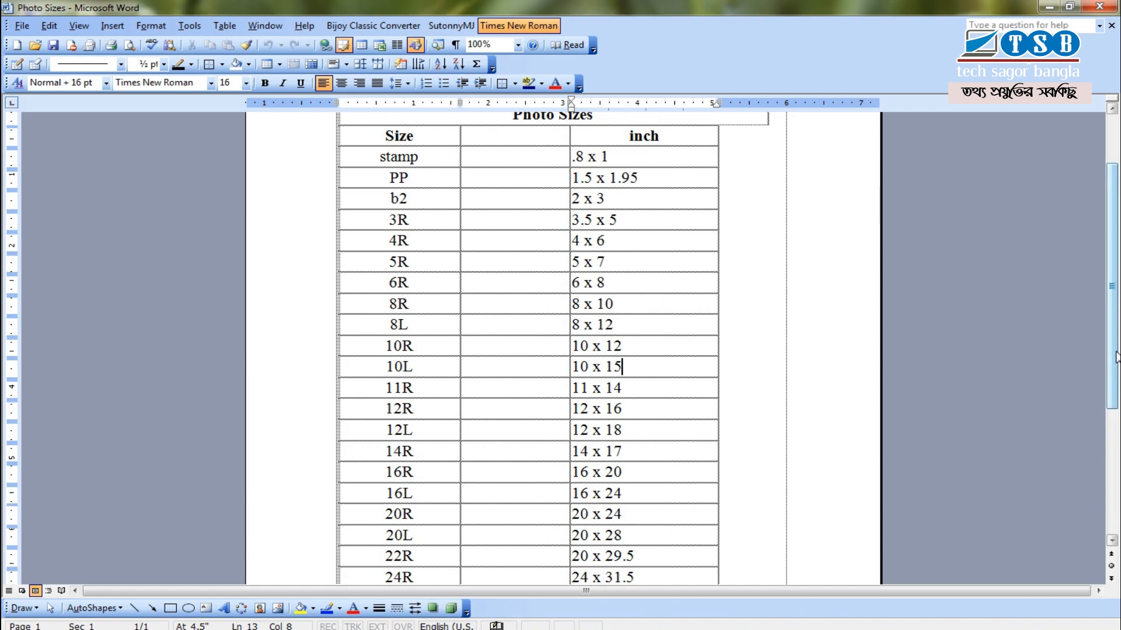
- Close the Photo Sizes document along with Word and refresh the desktop
{"action": "left_click", "coordinate": [1099, 5]}
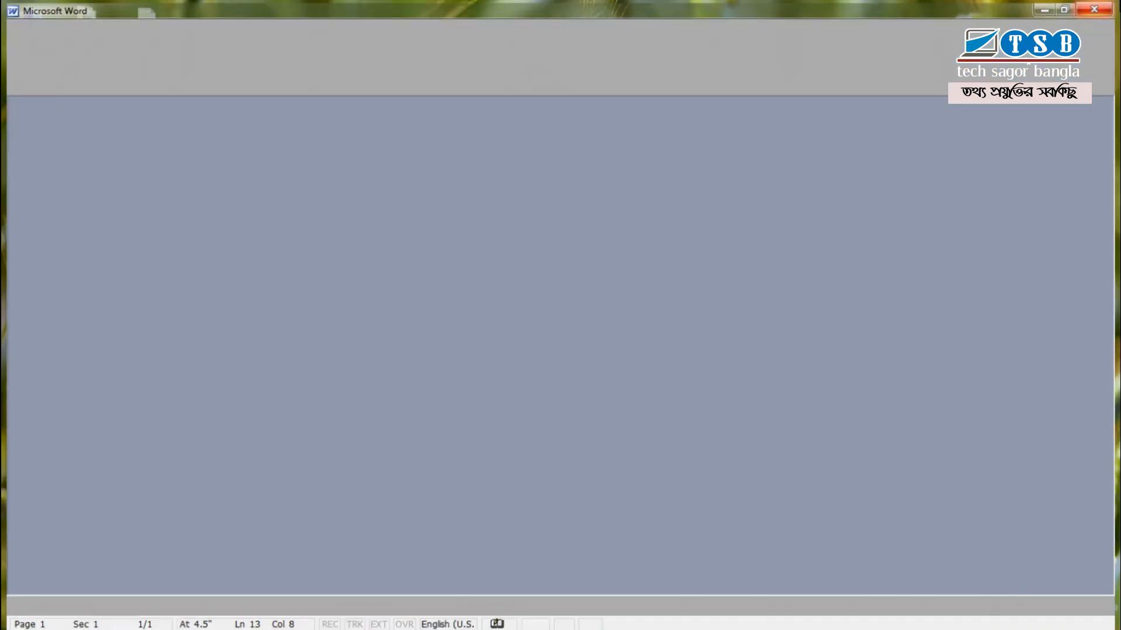
{"action": "right_click", "coordinate": [640, 311]}
{"action": "left_click", "coordinate": [682, 353]}
{"action": "right_click", "coordinate": [554, 322]}
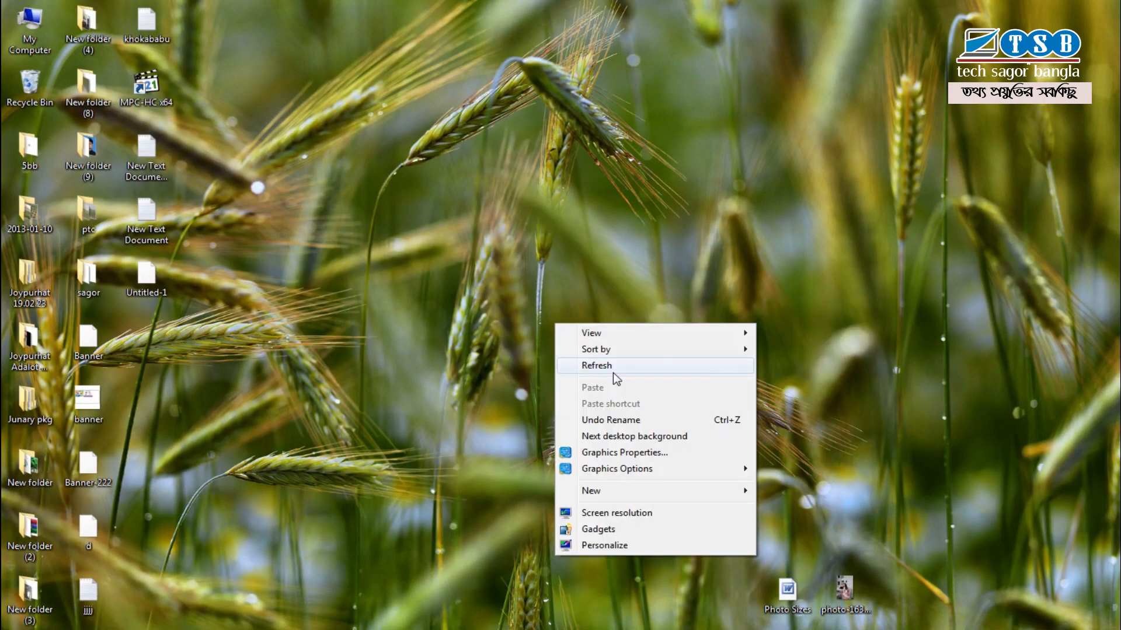
{"action": "left_click", "coordinate": [614, 367]}
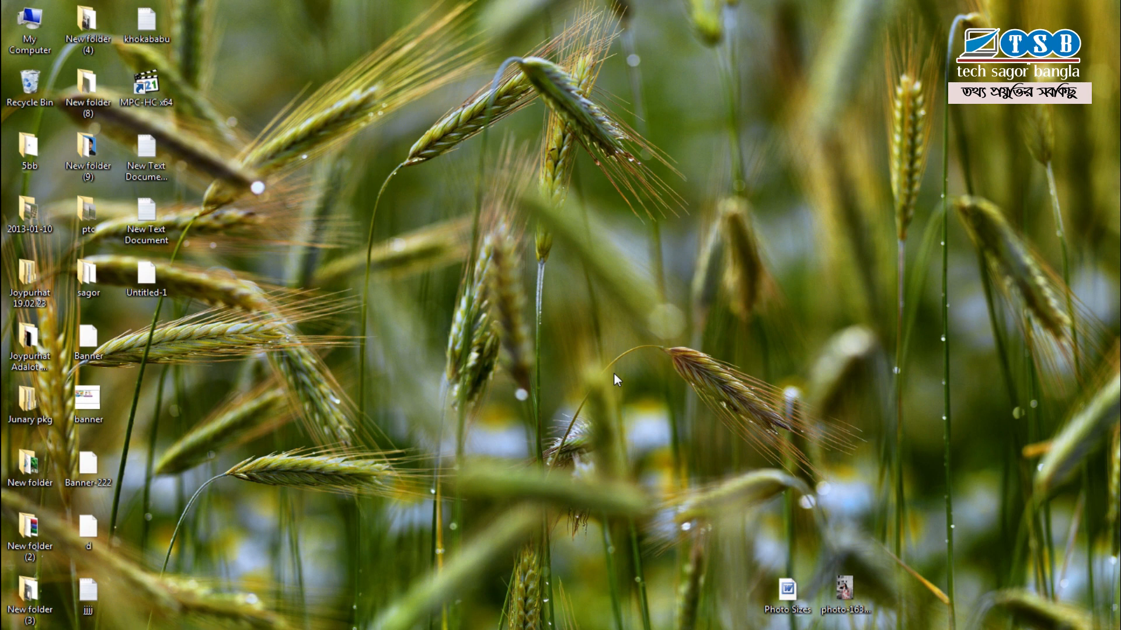